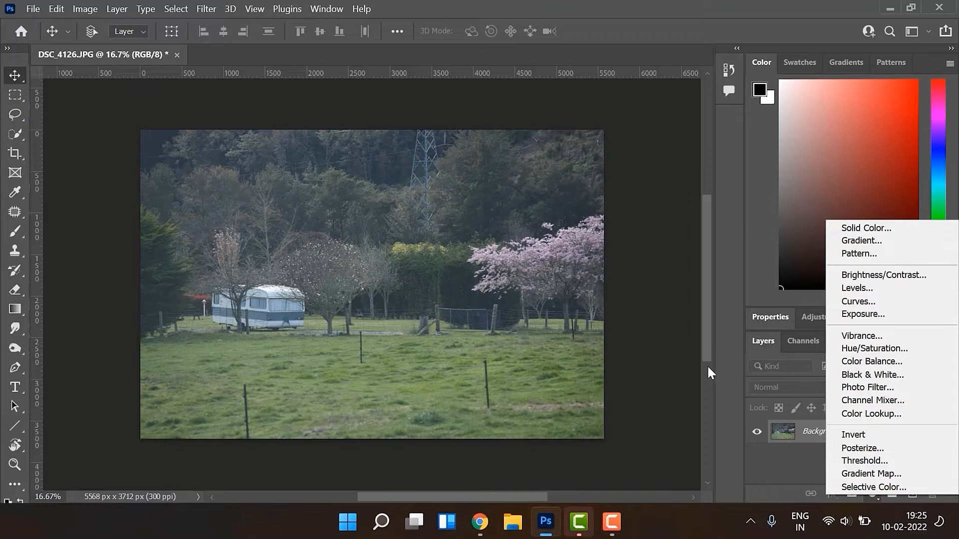
Add a Brightness/Contrast adjustment layer above the background photo.
click(657, 369)
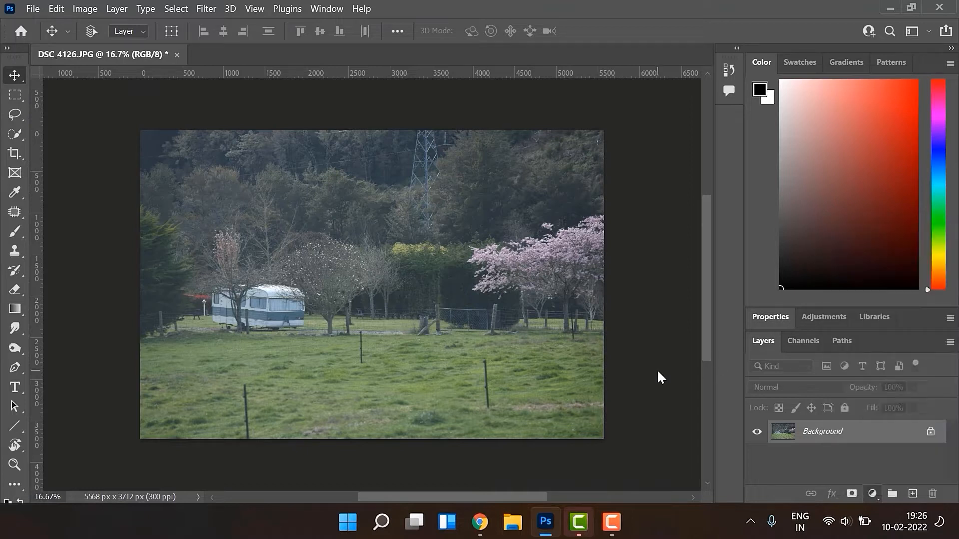
click(815, 323)
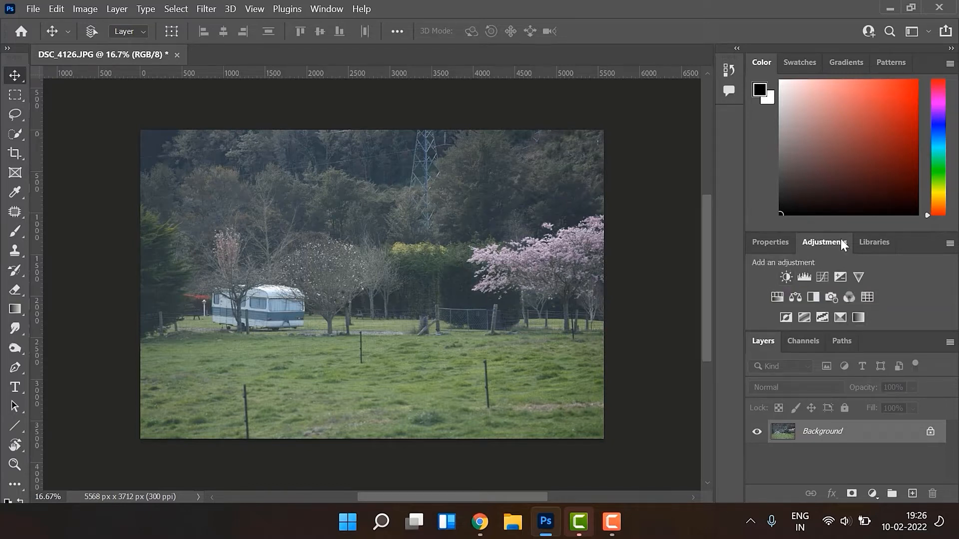
click(325, 9)
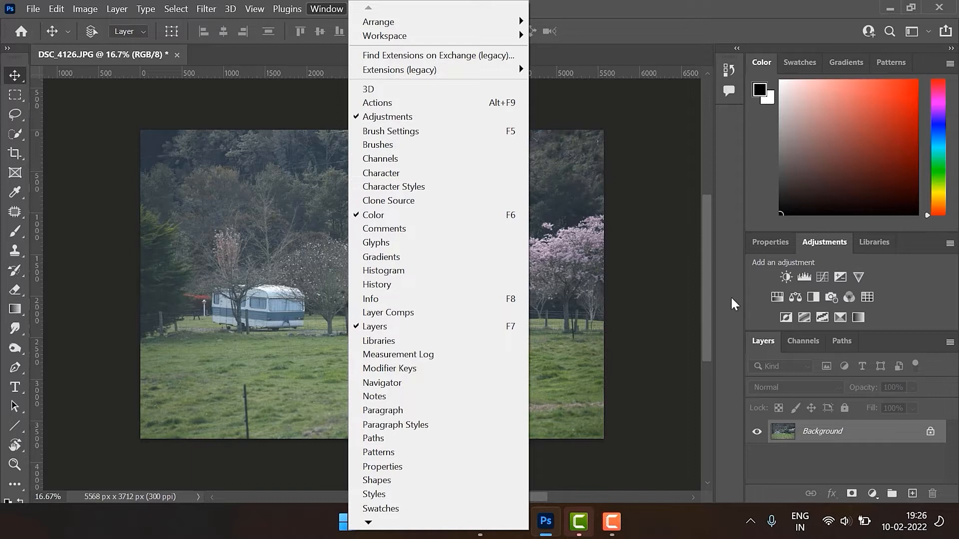
click(672, 311)
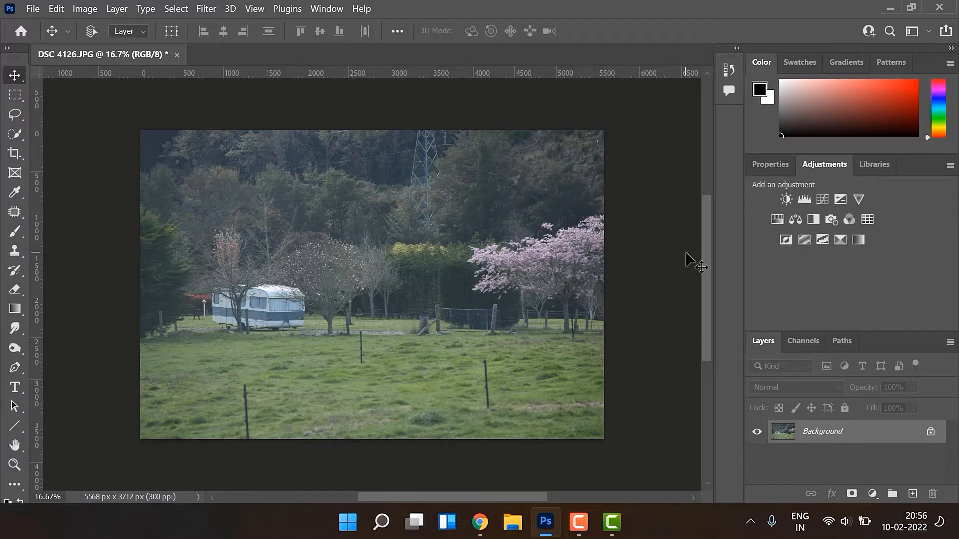
click(788, 200)
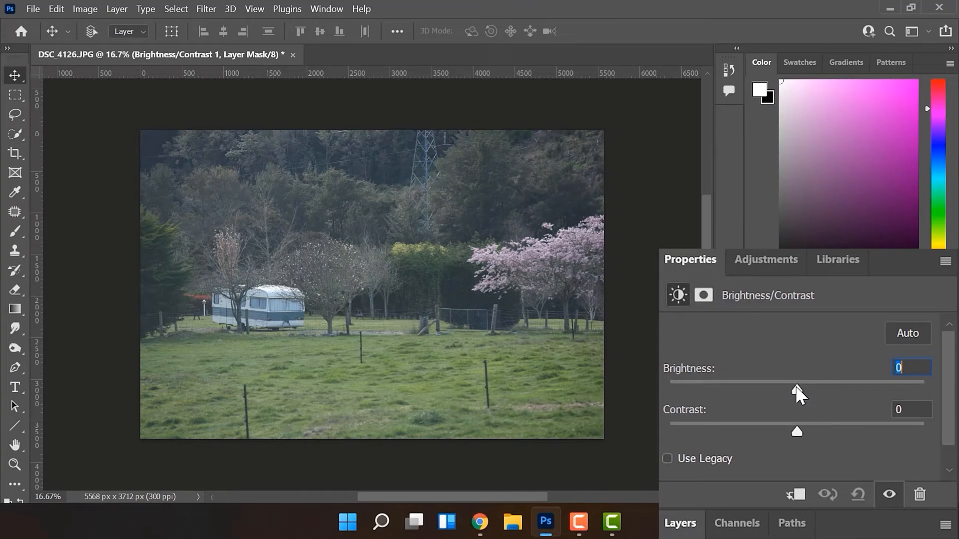
Try a brightness of 25 and a contrast of 50 on the adjustment, and reset it to its defaults.
drag(796, 387, 817, 388)
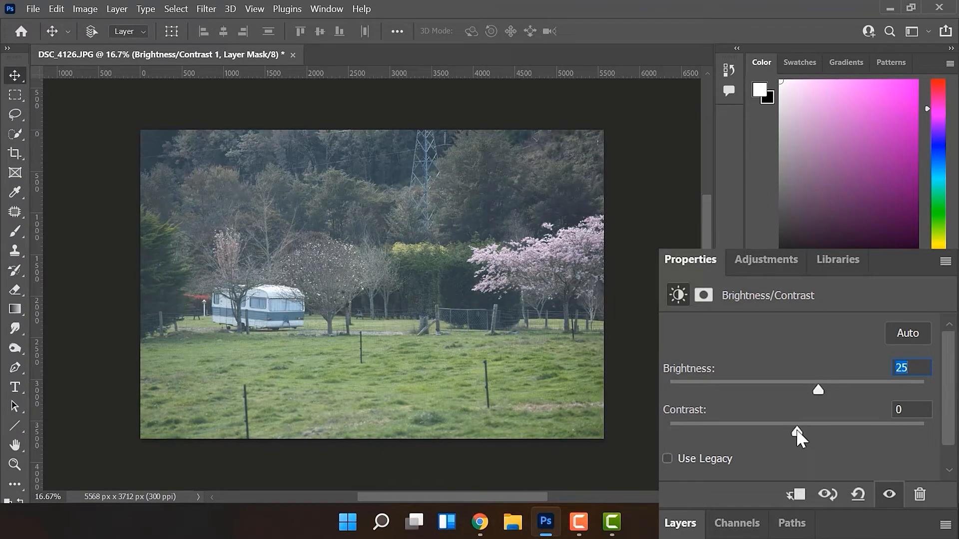
drag(795, 429, 878, 426)
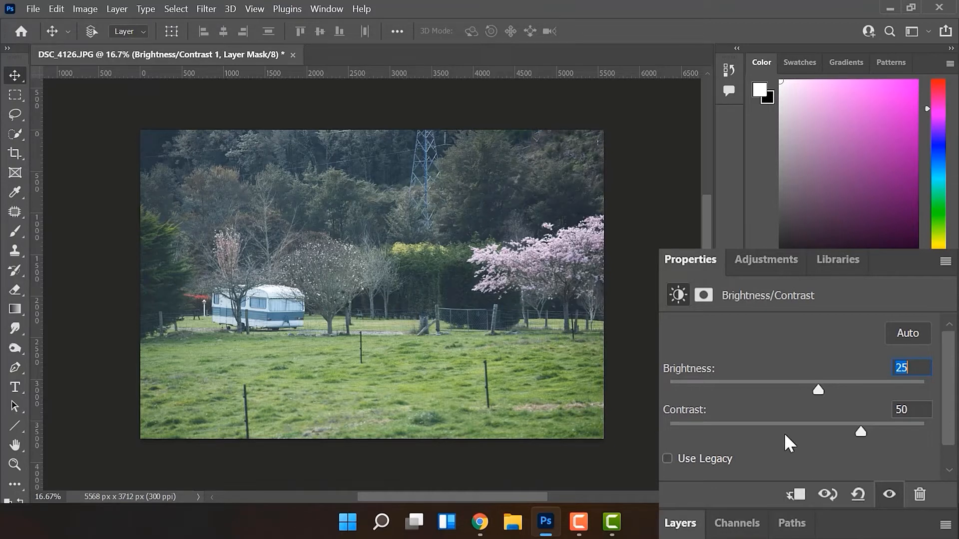
click(826, 496)
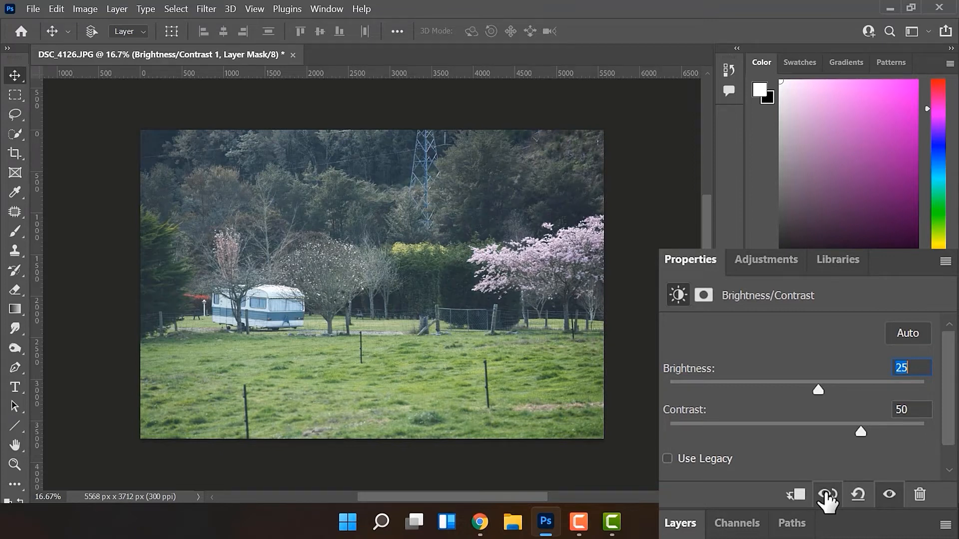
click(858, 495)
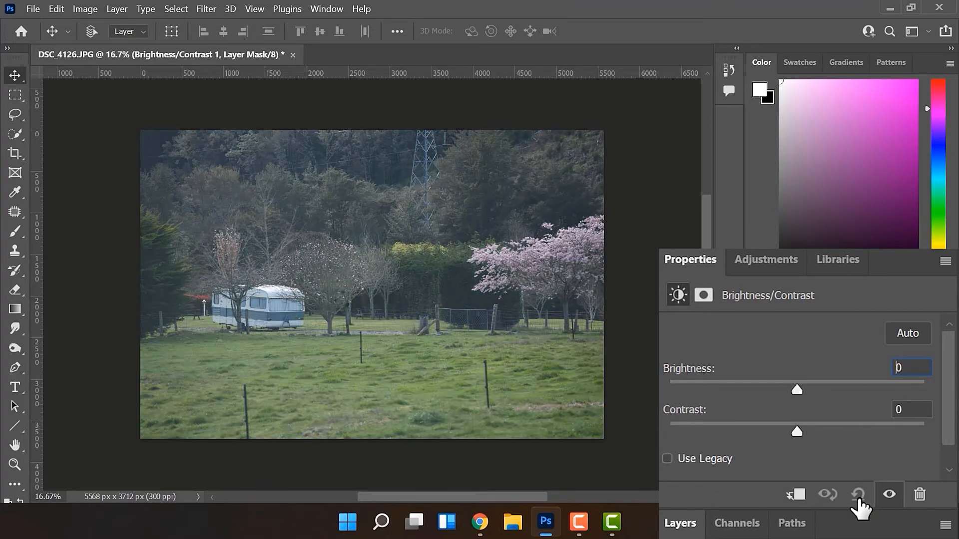
Set the contrast to 68 and toggle the adjustment layer's visibility to compare the photo before and after.
click(890, 497)
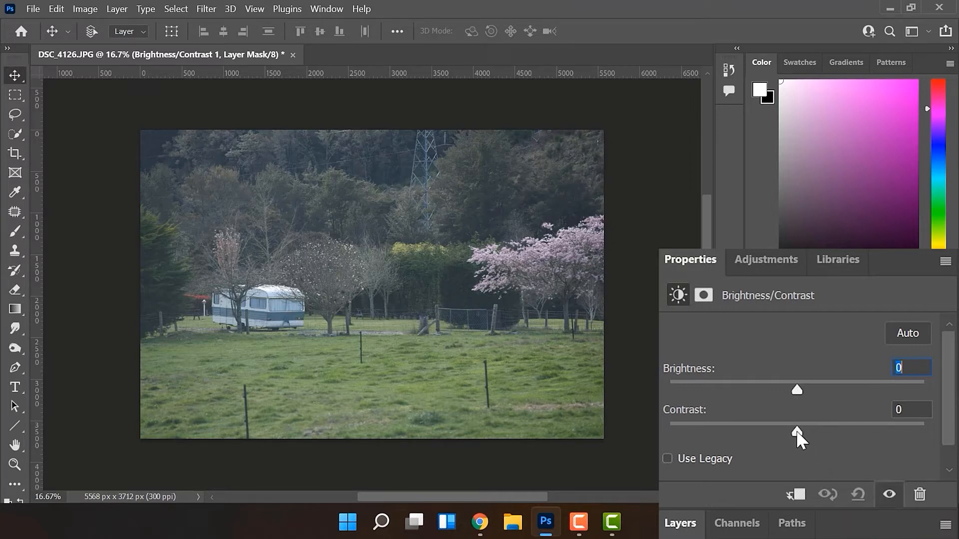
drag(796, 430, 885, 432)
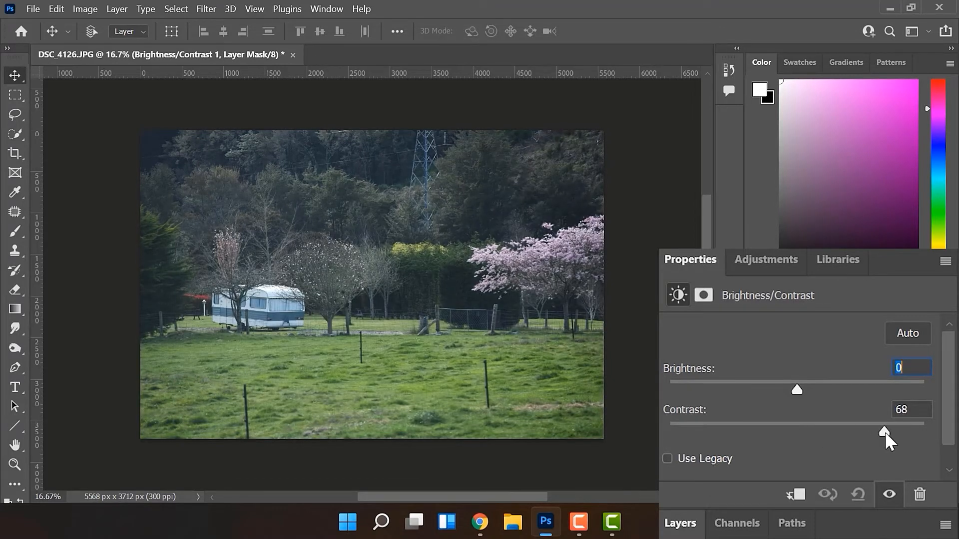
click(889, 496)
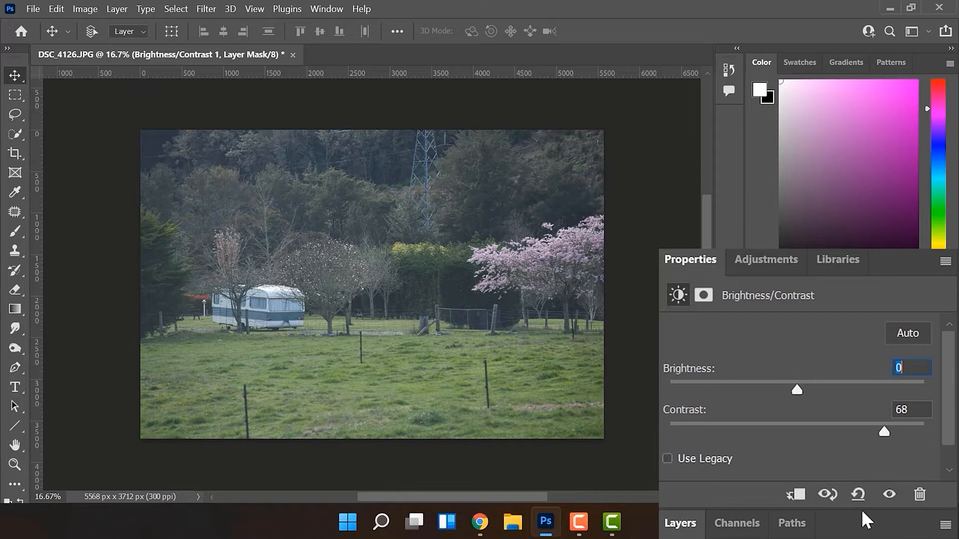
click(890, 497)
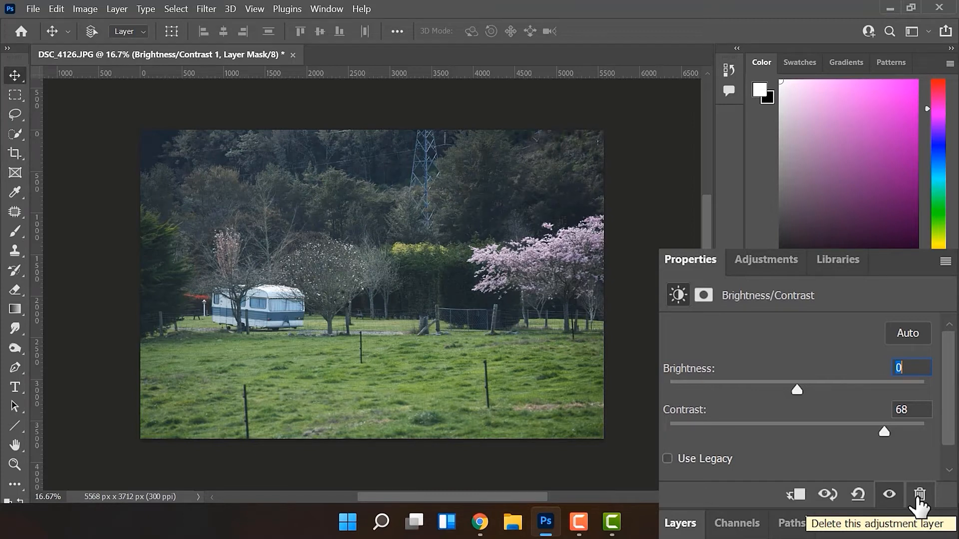
Apply the automatic brightness and contrast correction, and try the legacy mode with a contrast of 73.
click(909, 330)
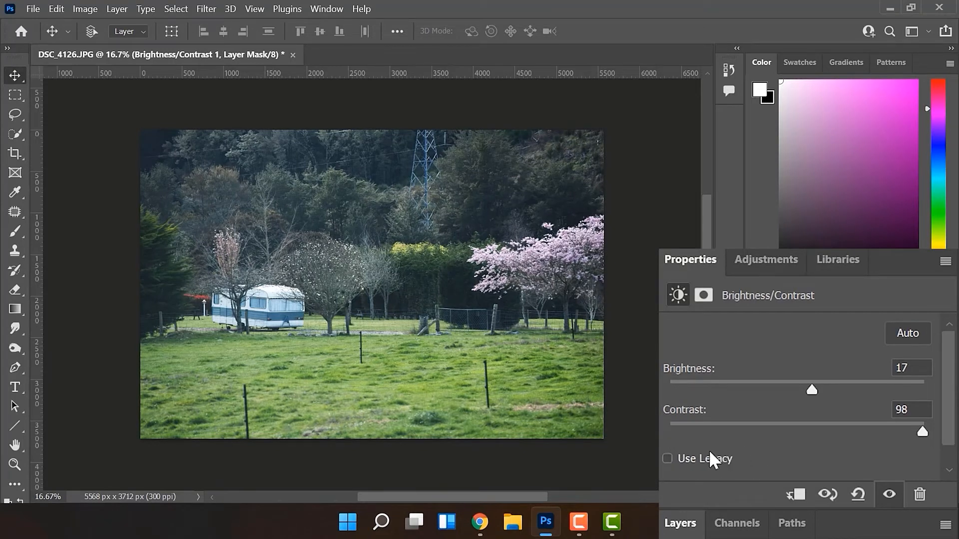
click(667, 458)
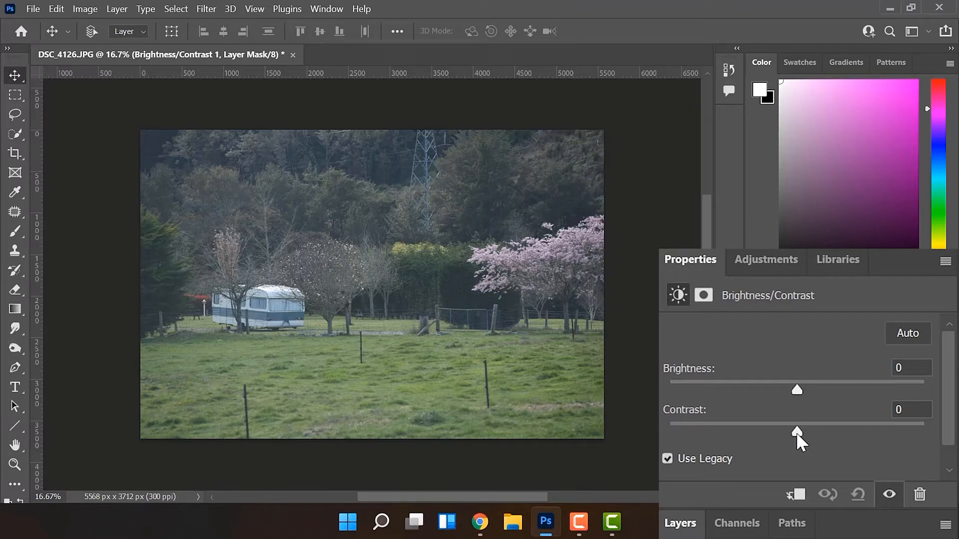
drag(795, 433, 887, 431)
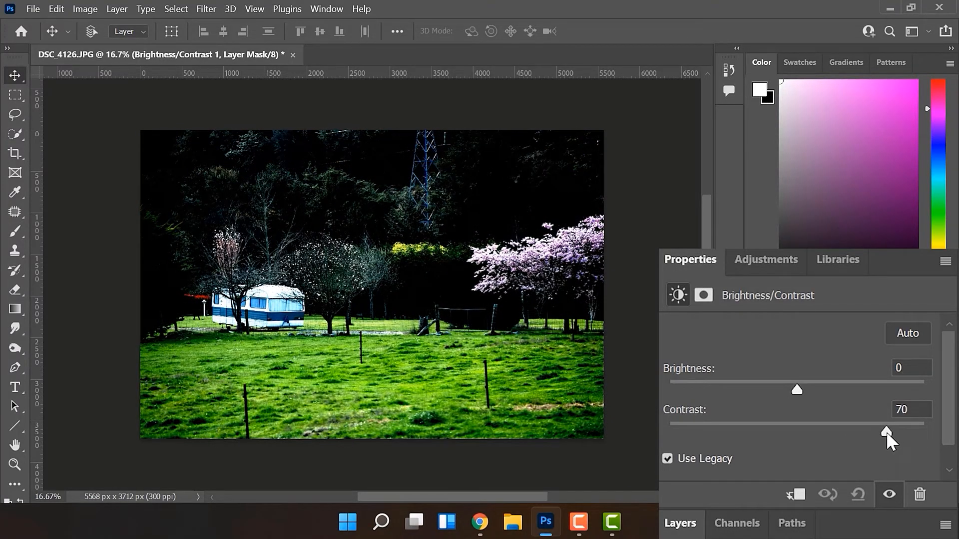
drag(889, 439, 898, 442)
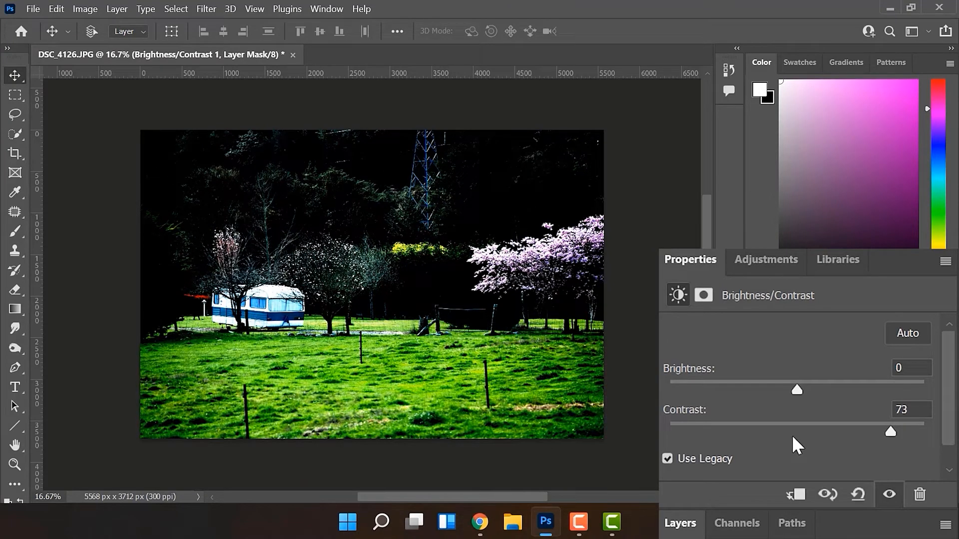
click(668, 458)
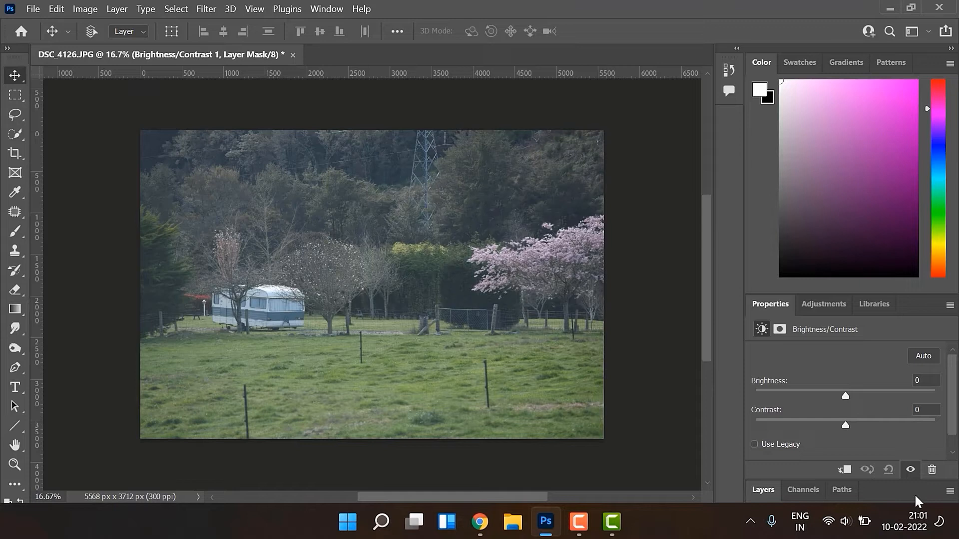
Add a Levels adjustment layer to the photo.
click(891, 492)
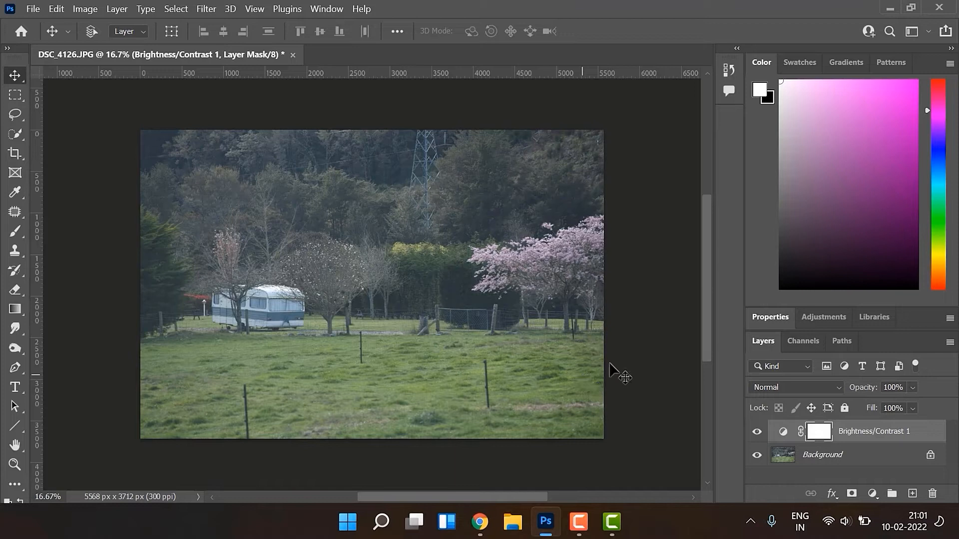
click(822, 317)
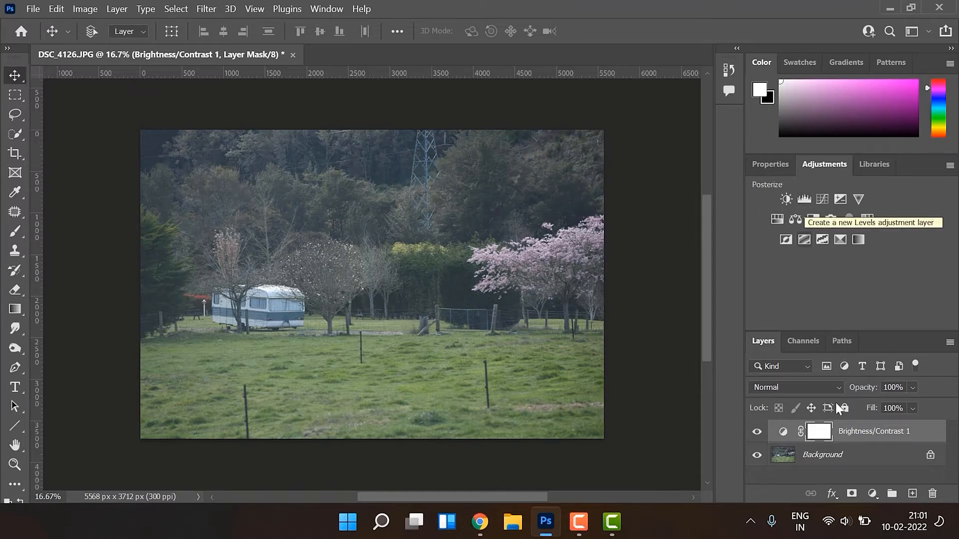
click(872, 494)
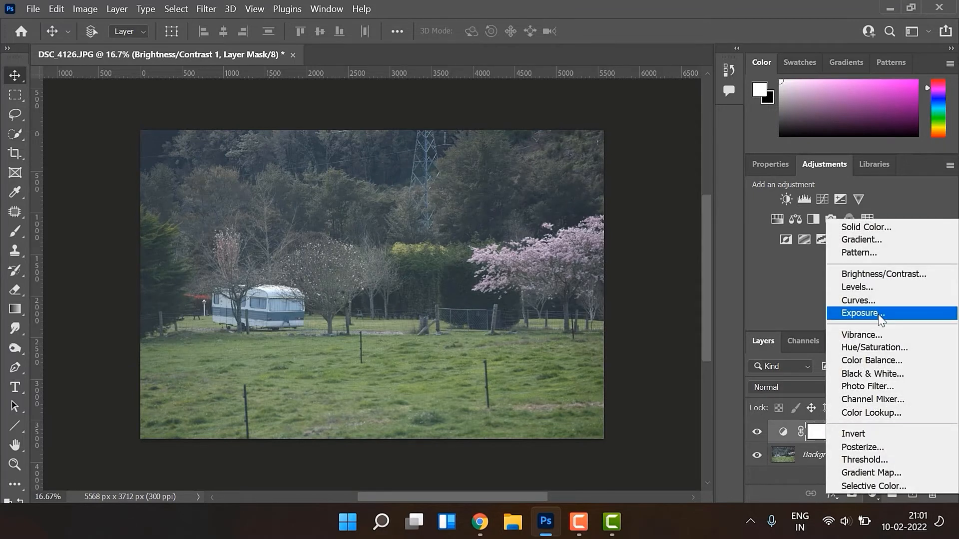
click(869, 287)
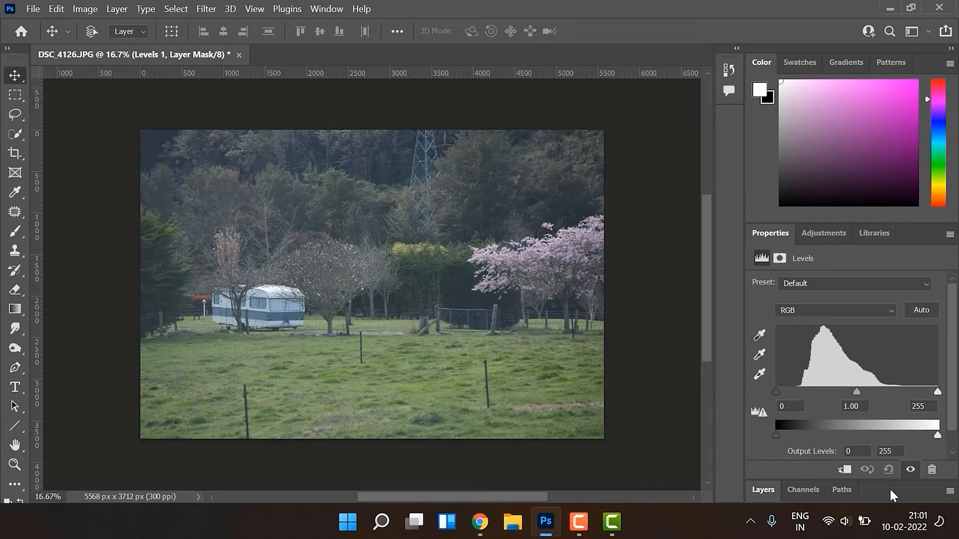
Open the image Black to white.jpg from the Levels folder.
click(33, 8)
click(40, 38)
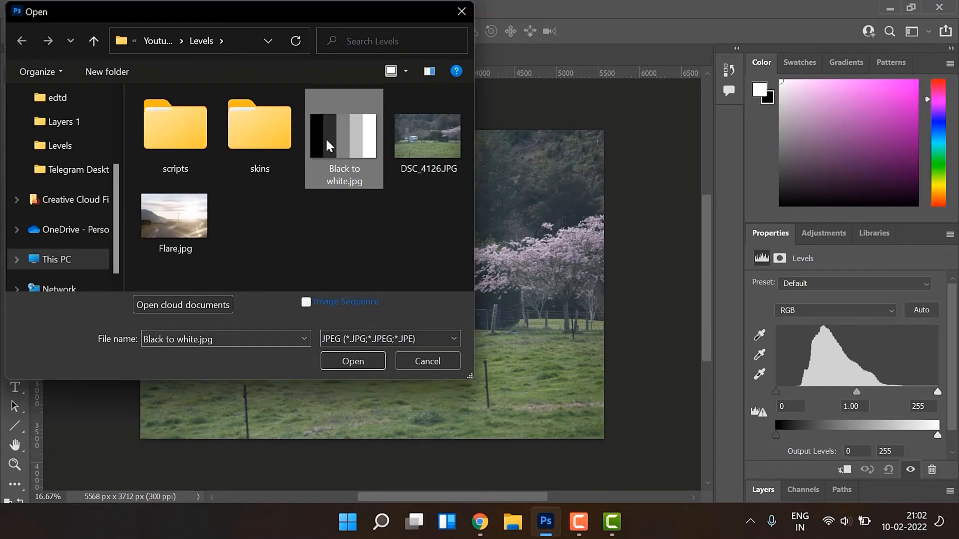
click(349, 360)
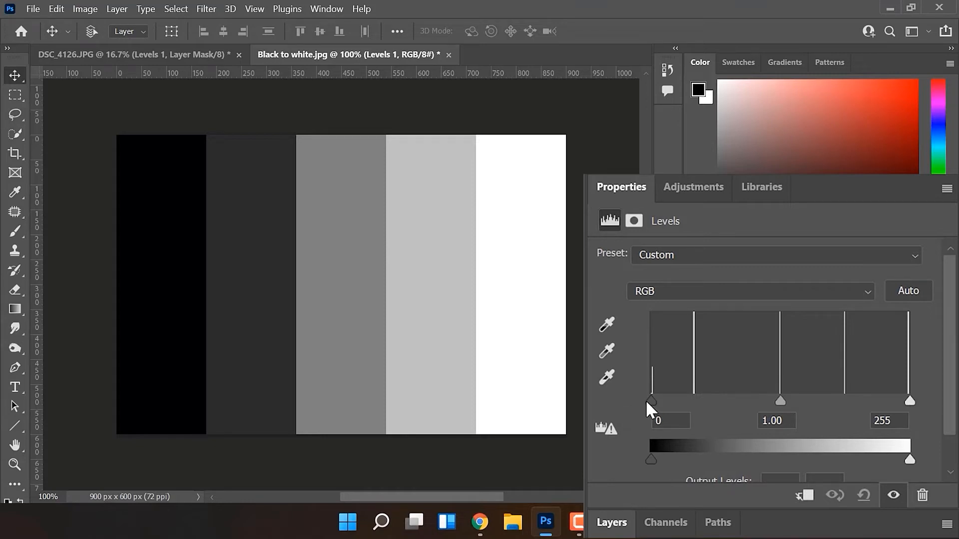
Experiment with the Levels input sliders on the grayscale bars, ending with shadows at 29, midtones at 1.02 and highlights at 255.
mouse_move(646, 401)
mouse_down()
mouse_move(733, 401)
mouse_move(632, 403)
mouse_up()
drag(908, 401, 783, 378)
key(ctrl+z)
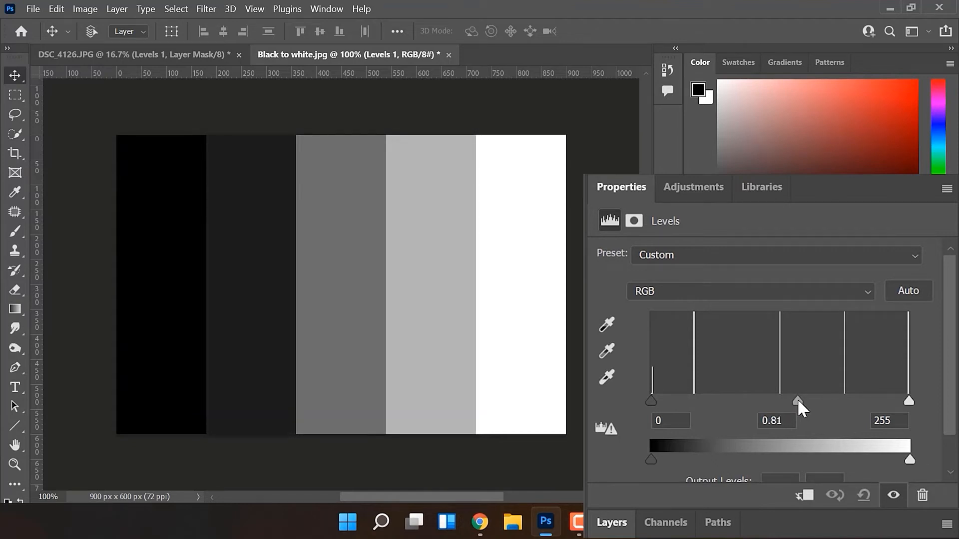
drag(797, 398, 742, 400)
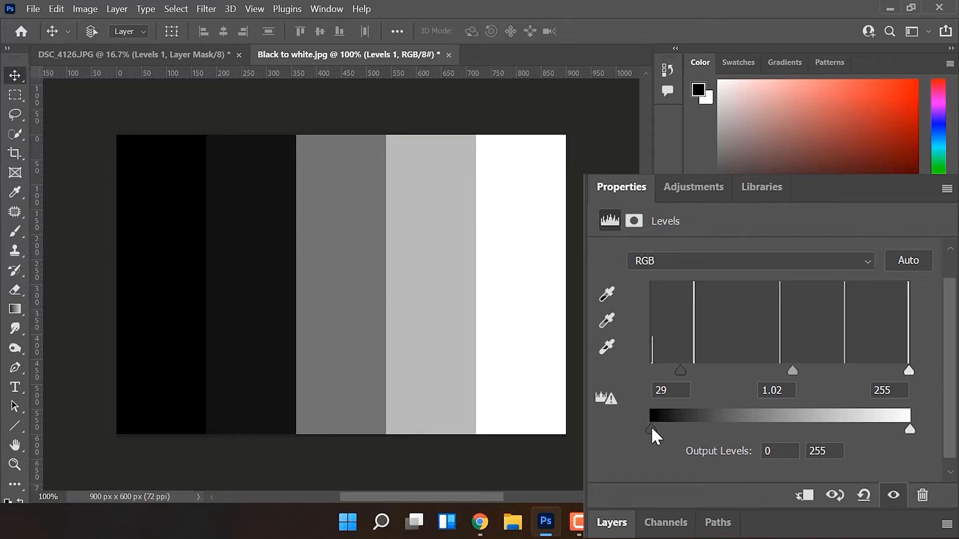
Set the Levels output range for the grayscale bars to 20 for black and 200 for white.
drag(651, 426, 671, 426)
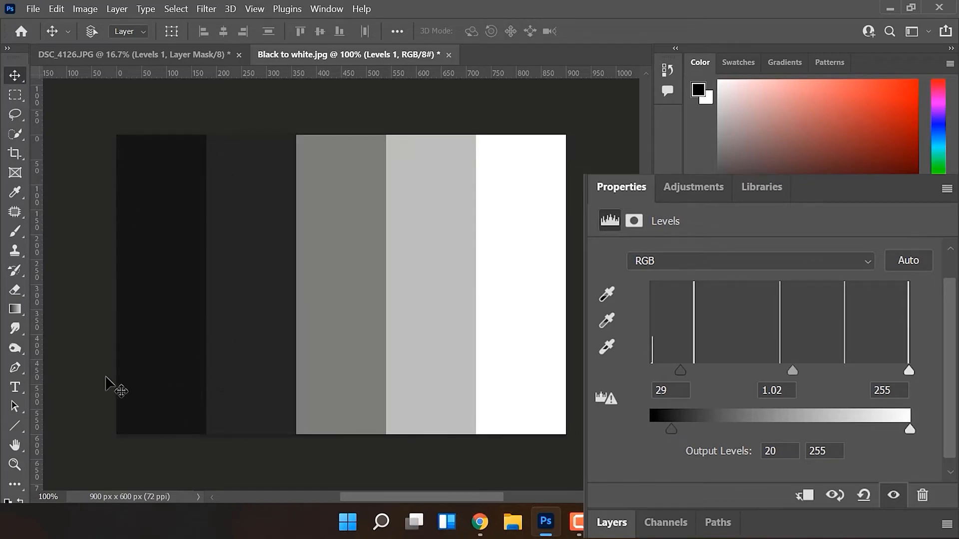
click(909, 428)
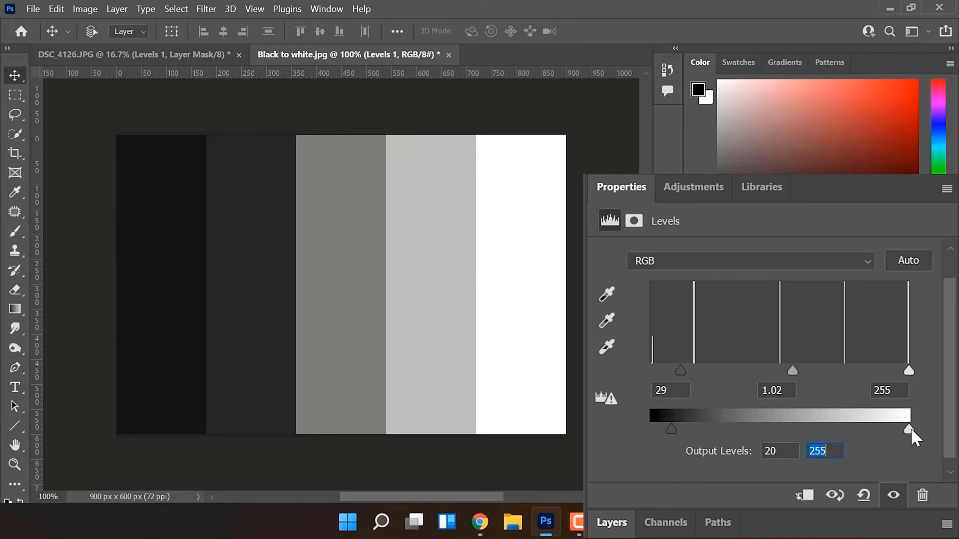
text(200)
key(Return)
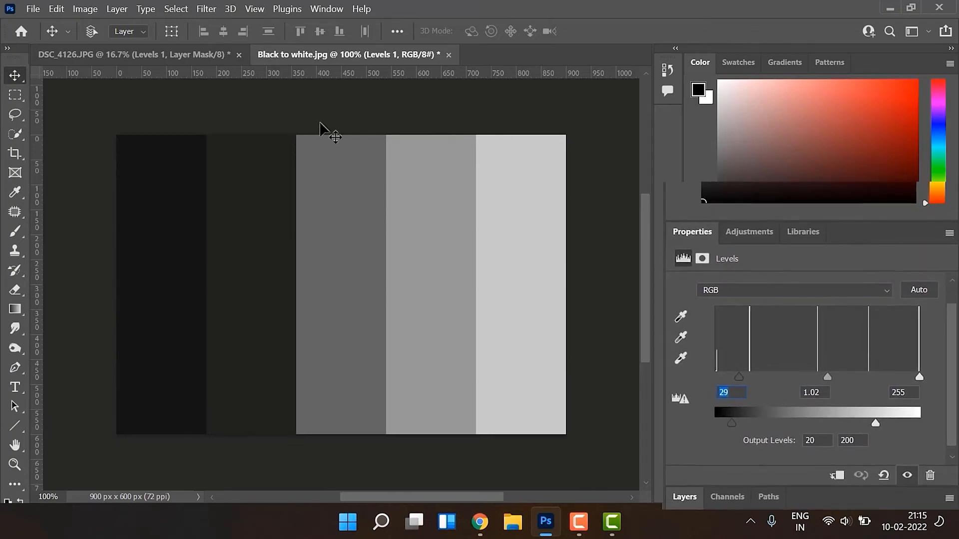
In DSC_4126.JPG, refresh the Levels histogram and set the shadow input level to 32 using the clipping preview.
click(204, 55)
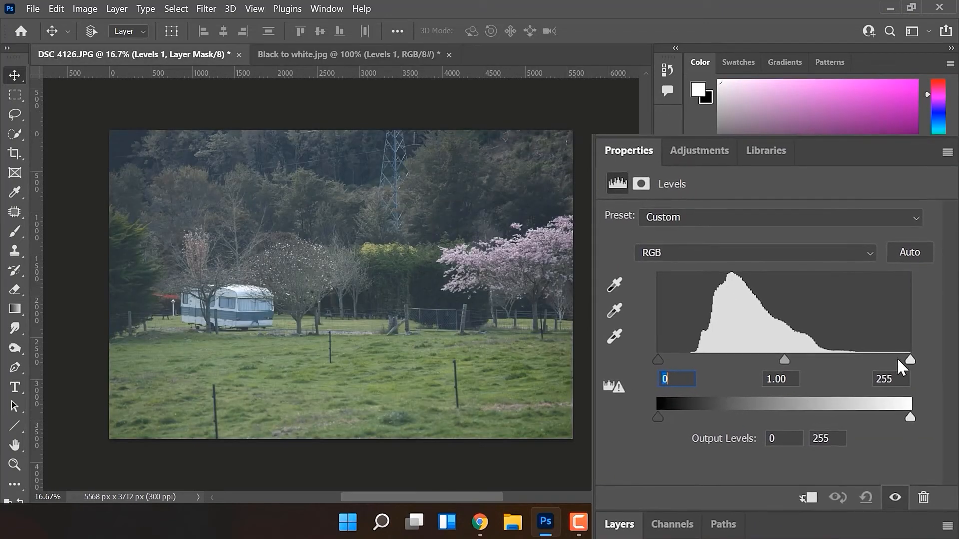
click(611, 388)
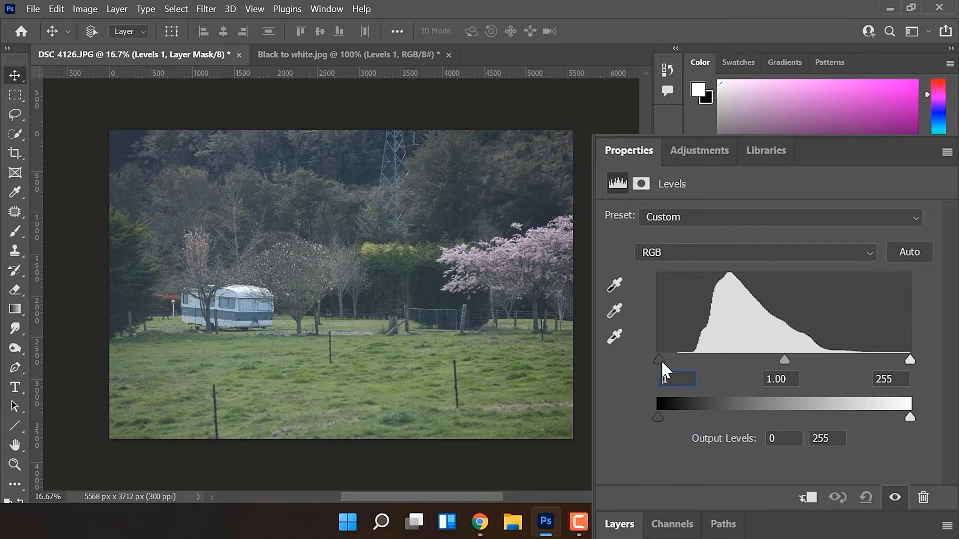
drag(662, 361, 675, 359)
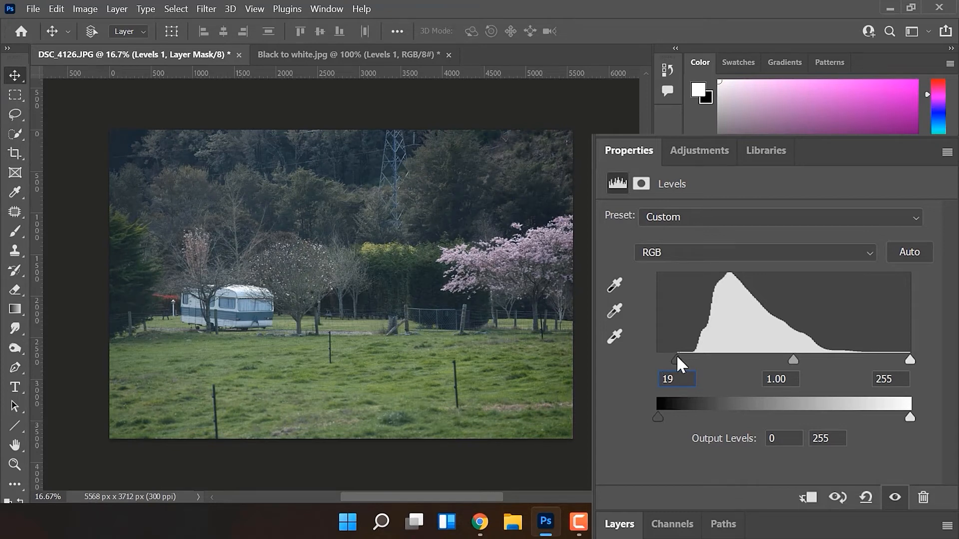
mouse_move(677, 356)
alt+mouse_down()
mouse_move(699, 357)
mouse_move(689, 348)
alt+mouse_up()
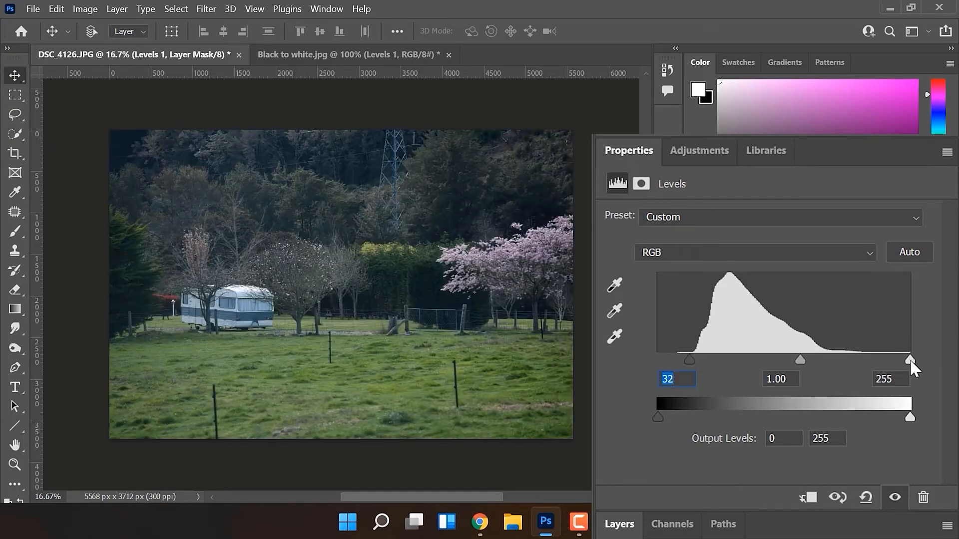
Set the RGB highlight input level to 226 using the clipping preview, and set the midtones to 0.97.
drag(909, 359, 879, 359)
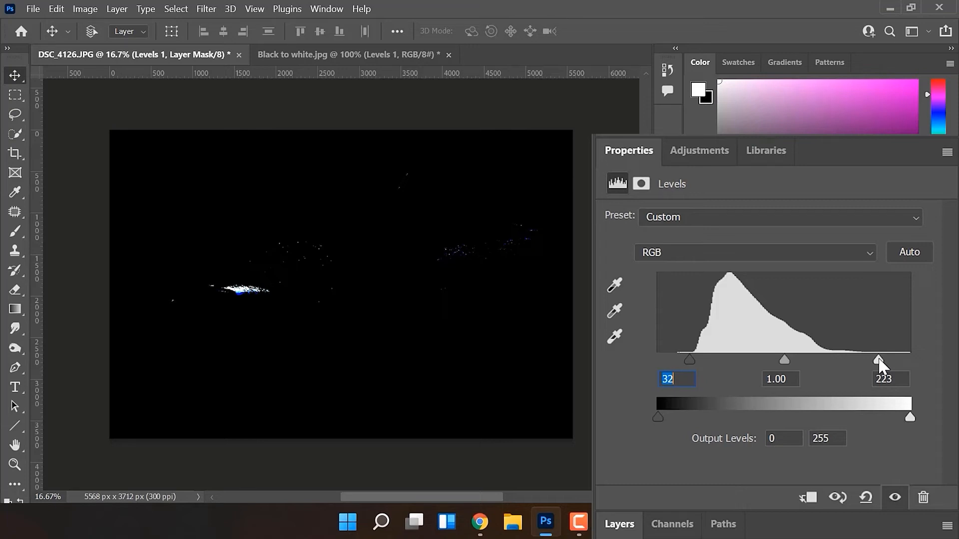
drag(879, 359, 881, 359)
drag(786, 359, 780, 359)
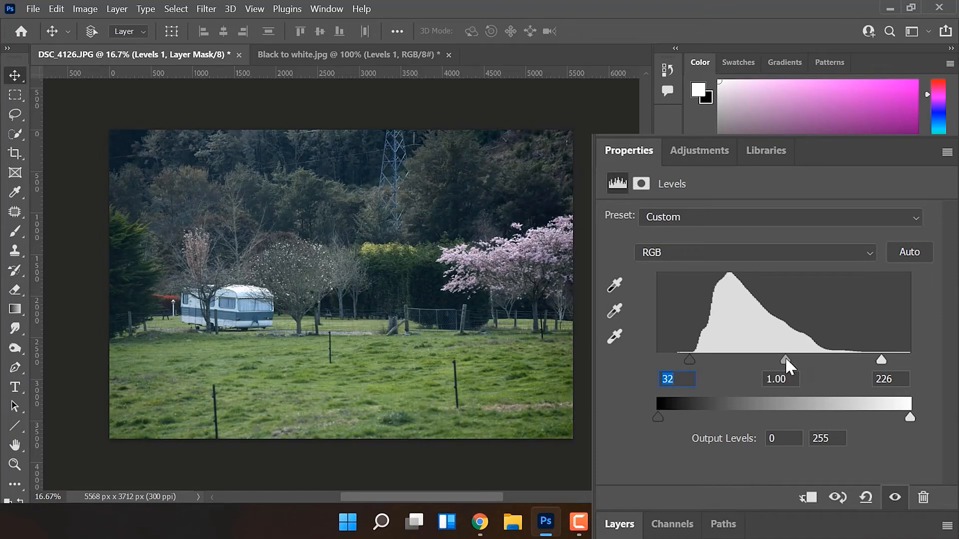
mouse_move(786, 357)
mouse_down()
mouse_move(774, 357)
mouse_move(791, 358)
mouse_up()
drag(786, 356, 786, 356)
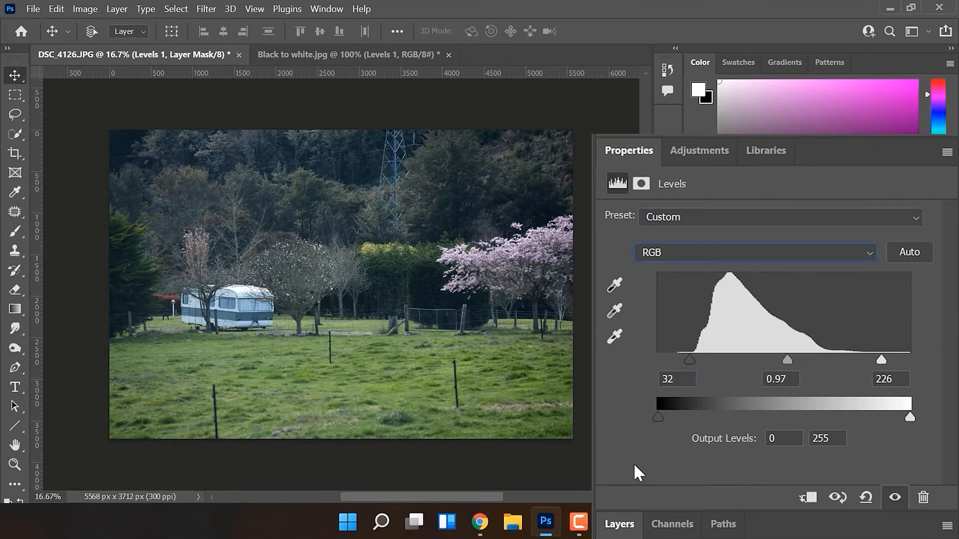
Set the RGB output levels to 4 for black and 255 for white, and switch Levels to the Red channel.
mouse_move(654, 421)
mouse_down()
mouse_move(686, 421)
mouse_move(644, 413)
mouse_move(683, 417)
mouse_move(661, 418)
mouse_up()
drag(909, 418, 876, 417)
drag(857, 416, 924, 418)
click(834, 253)
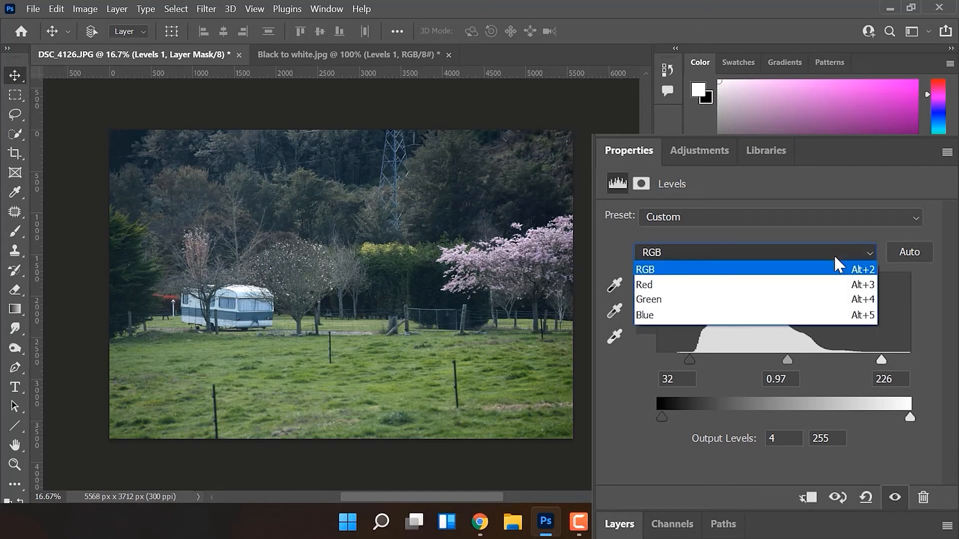
click(793, 301)
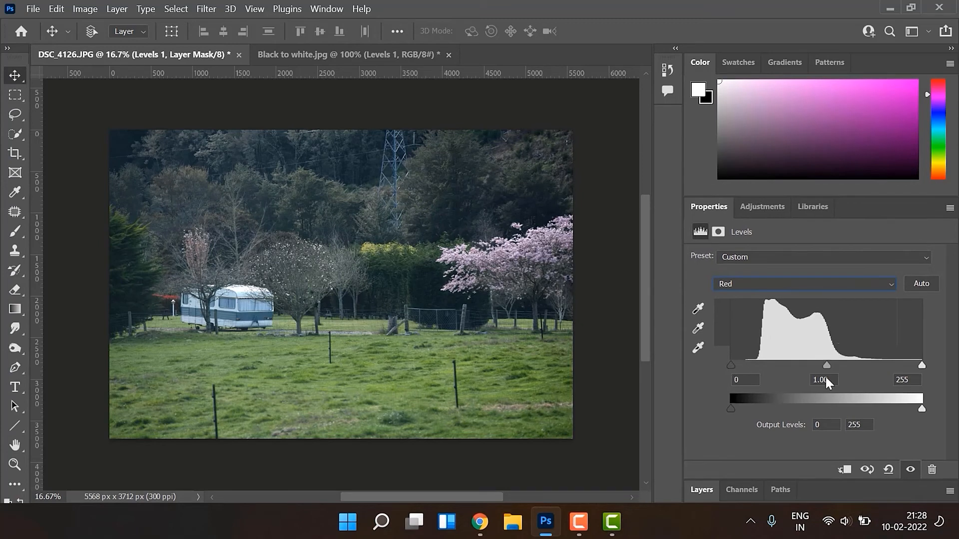
Add a Color Balance adjustment layer above Levels 1 to view its controls, and delete it.
click(848, 489)
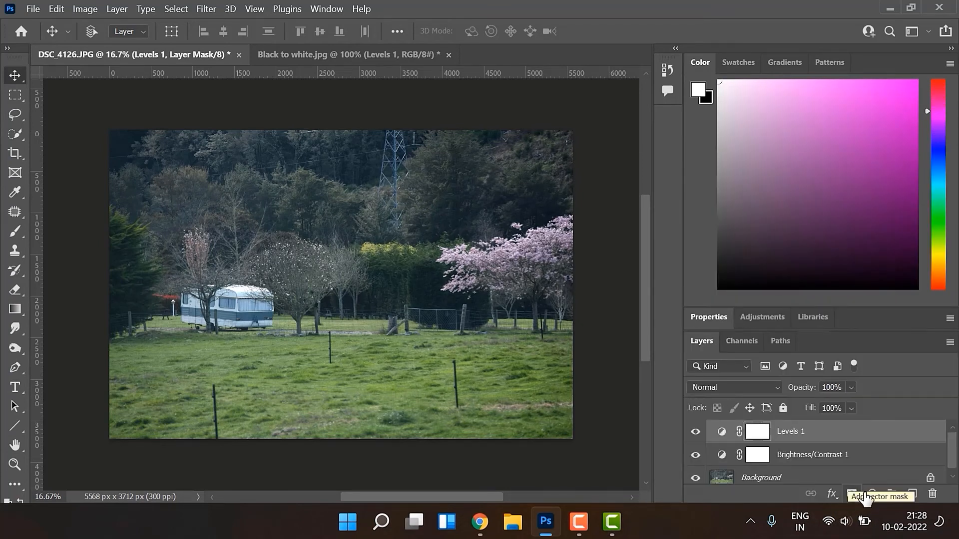
click(871, 494)
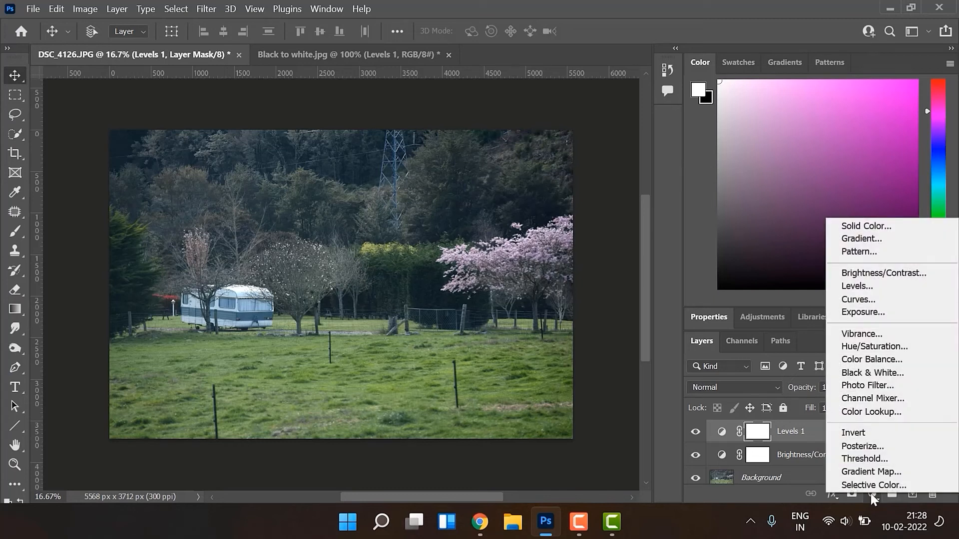
click(853, 358)
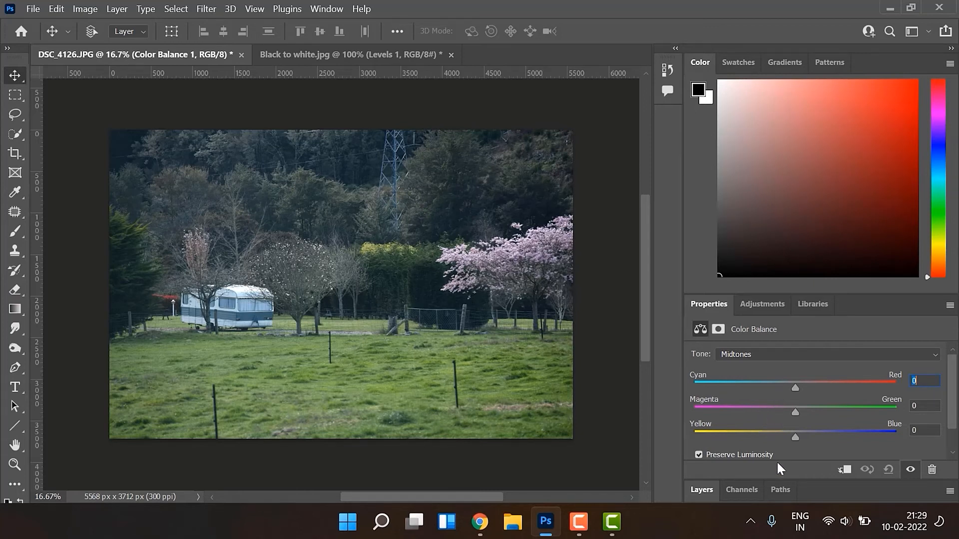
click(932, 472)
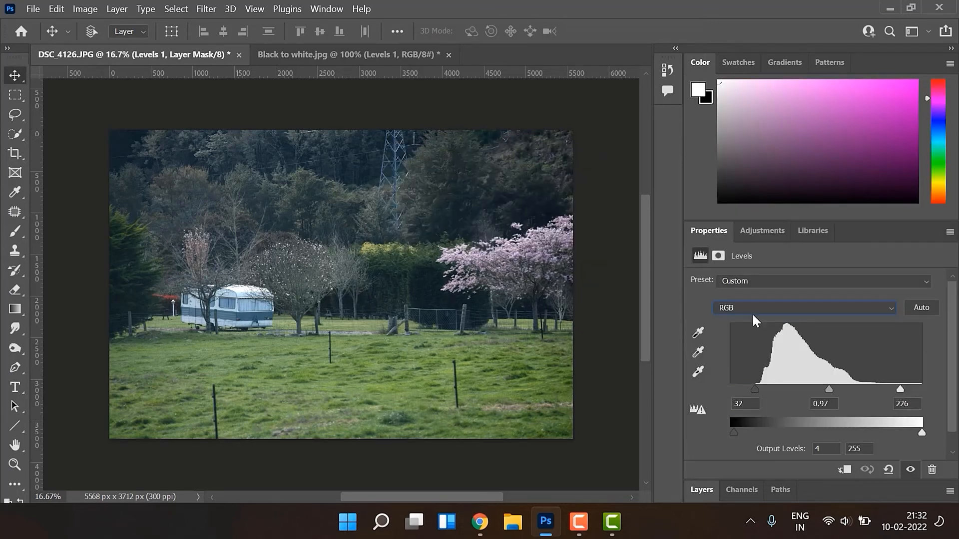
Lower the Red channel's highlight input to 222 and brighten its midtones, and set the Green channel's shadow input to 5.
click(748, 312)
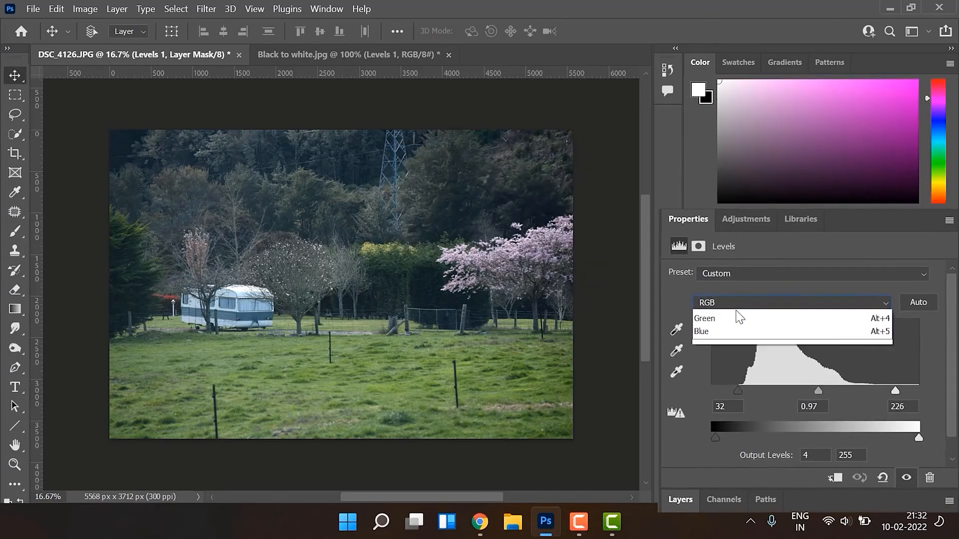
click(714, 326)
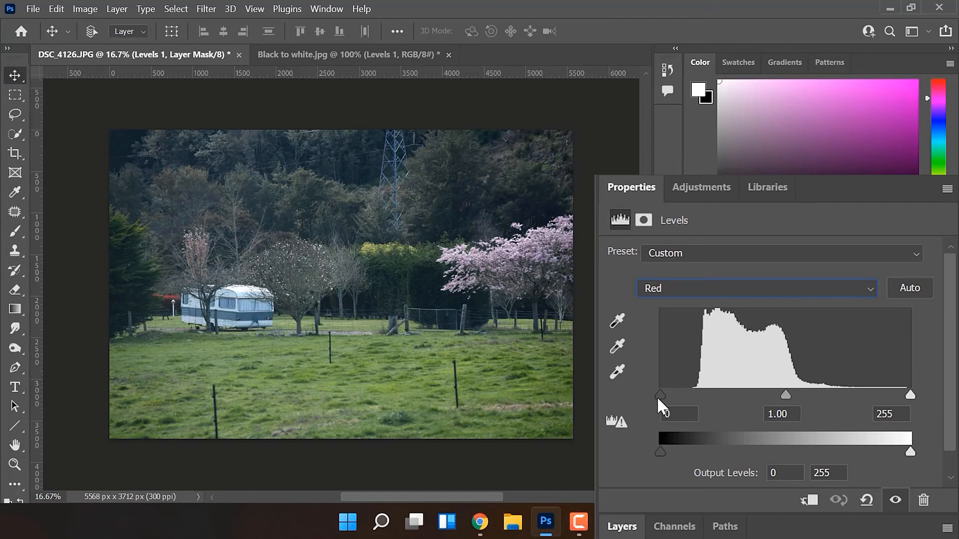
mouse_move(664, 399)
mouse_down()
mouse_move(718, 400)
mouse_move(661, 397)
mouse_up()
drag(911, 393, 878, 394)
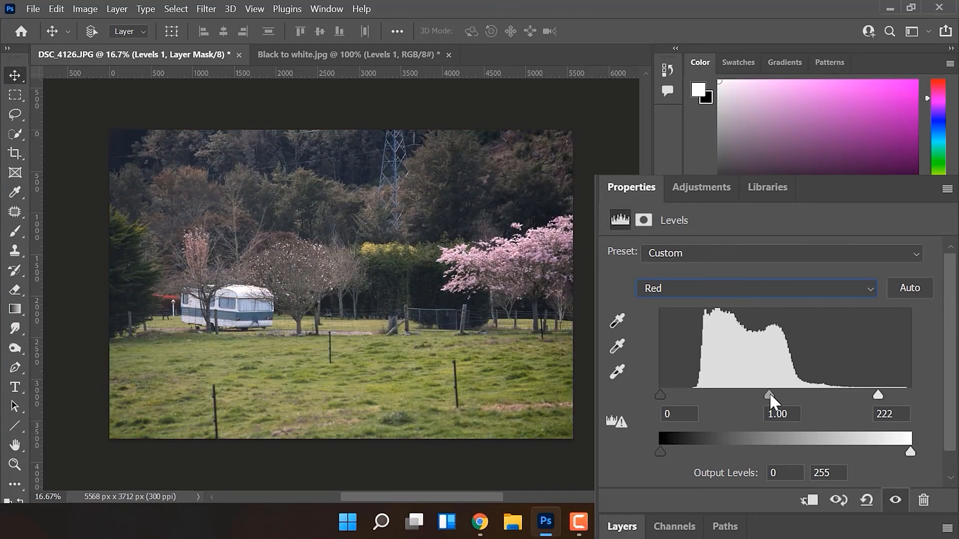
drag(767, 391, 754, 391)
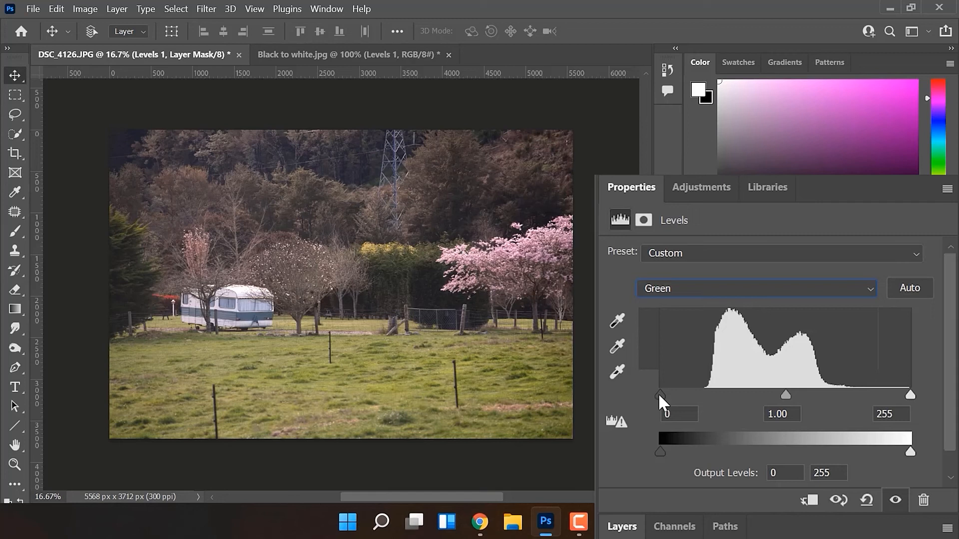
drag(662, 394, 665, 391)
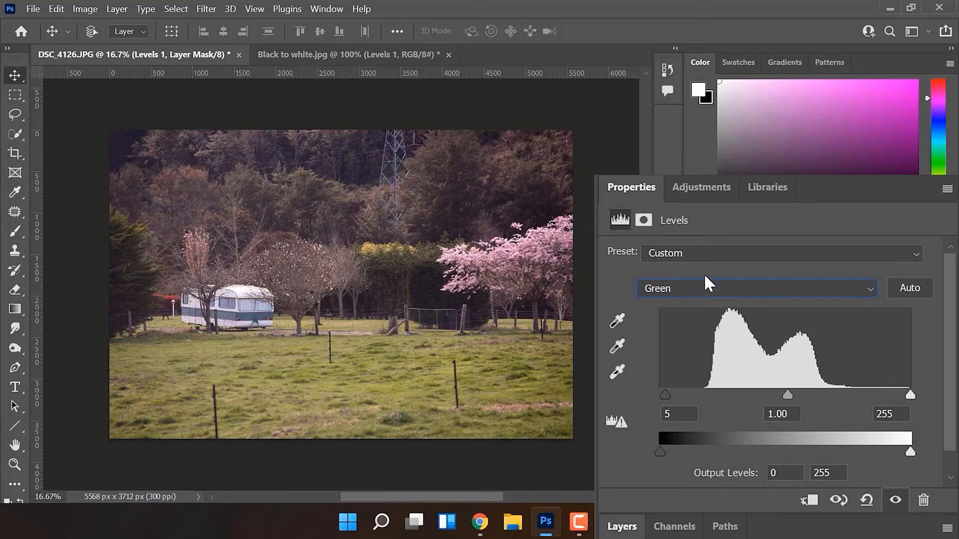
In the Blue channel, set the input levels to 5 for shadows, 0.98 for midtones and 255 for highlights.
click(704, 289)
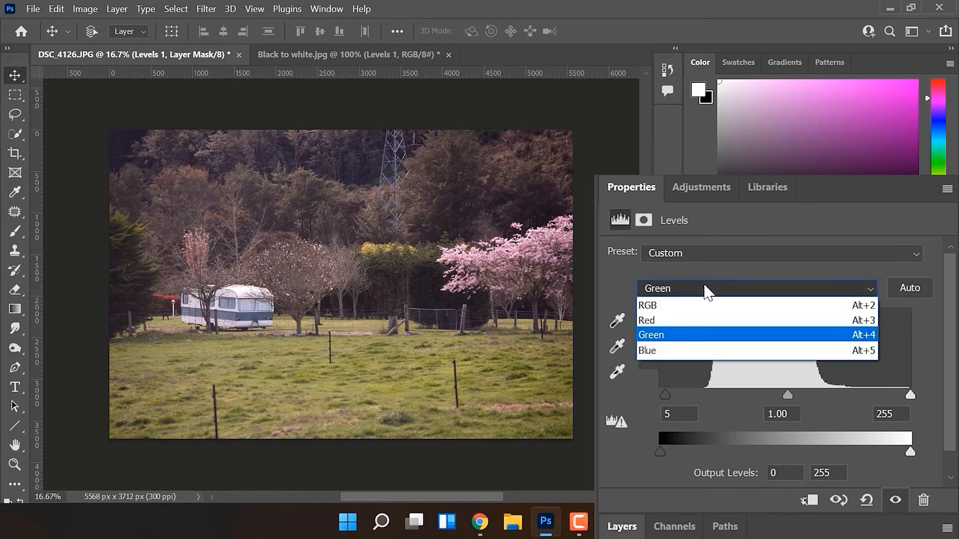
click(704, 351)
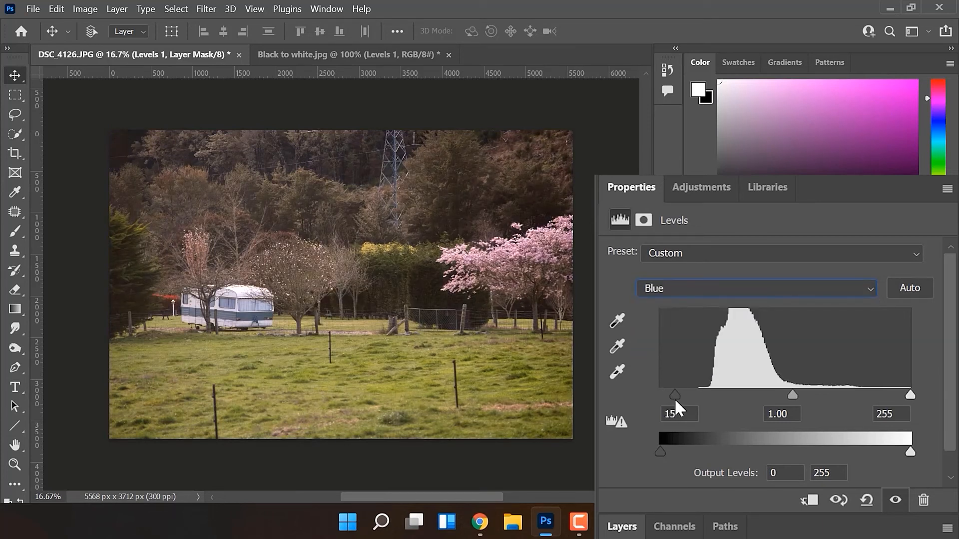
drag(674, 398, 664, 393)
mouse_move(911, 392)
mouse_down()
mouse_move(874, 393)
mouse_move(897, 394)
mouse_up()
drag(911, 451, 937, 446)
Look through the available Levels presets, keeping Custom.
click(909, 253)
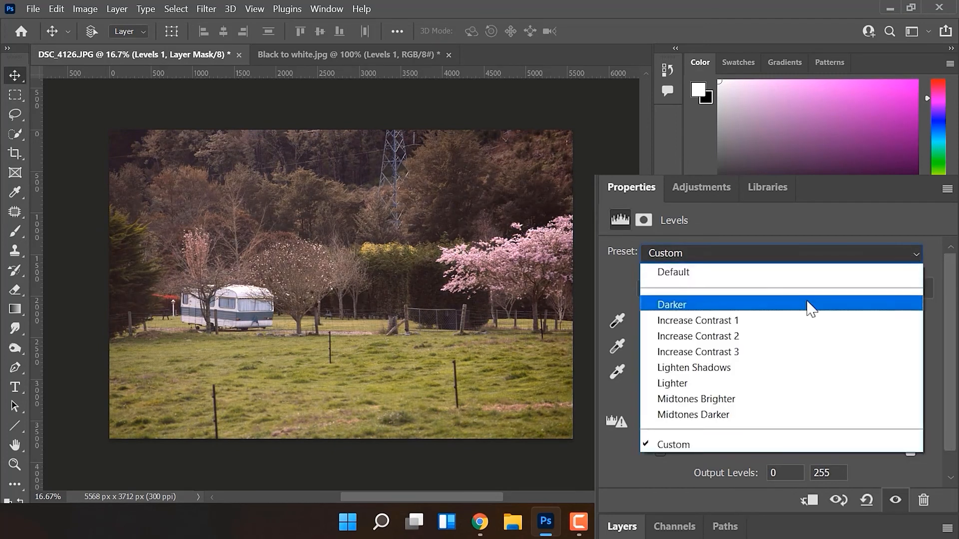
click(807, 303)
click(790, 259)
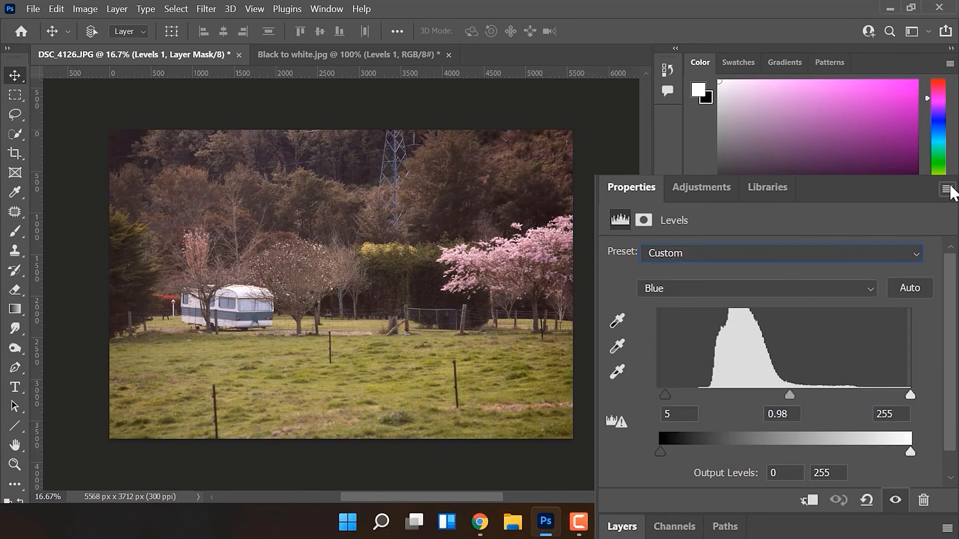
Preview the Find Dark & Light Colors, Enhance Monochromatic Contrast, and Enhance Brightness and Contrast auto color correction algorithms on the photo.
click(947, 190)
click(814, 290)
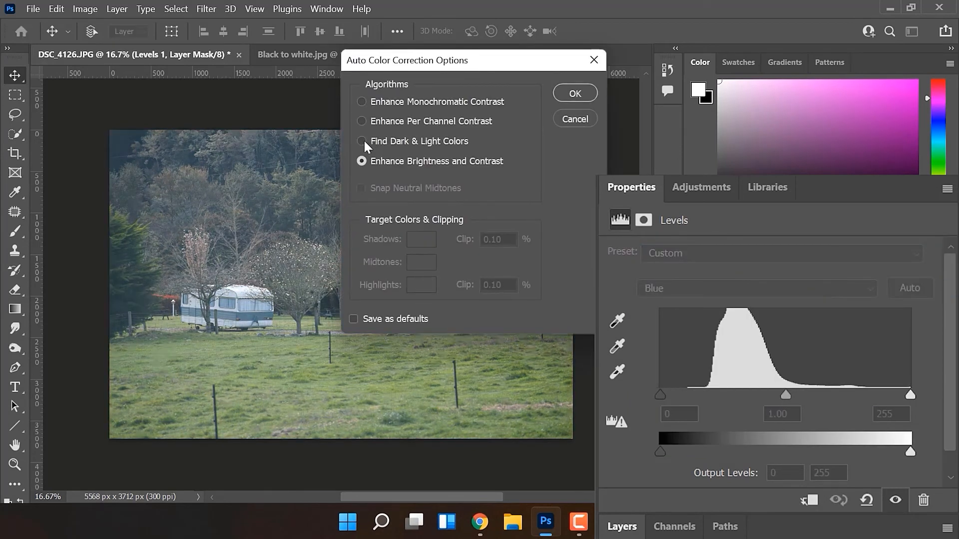
click(361, 141)
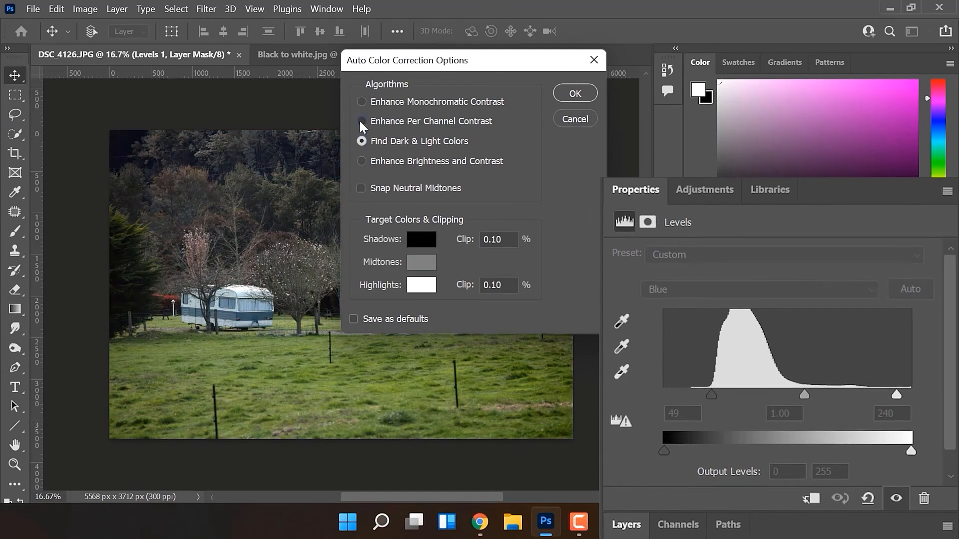
click(361, 101)
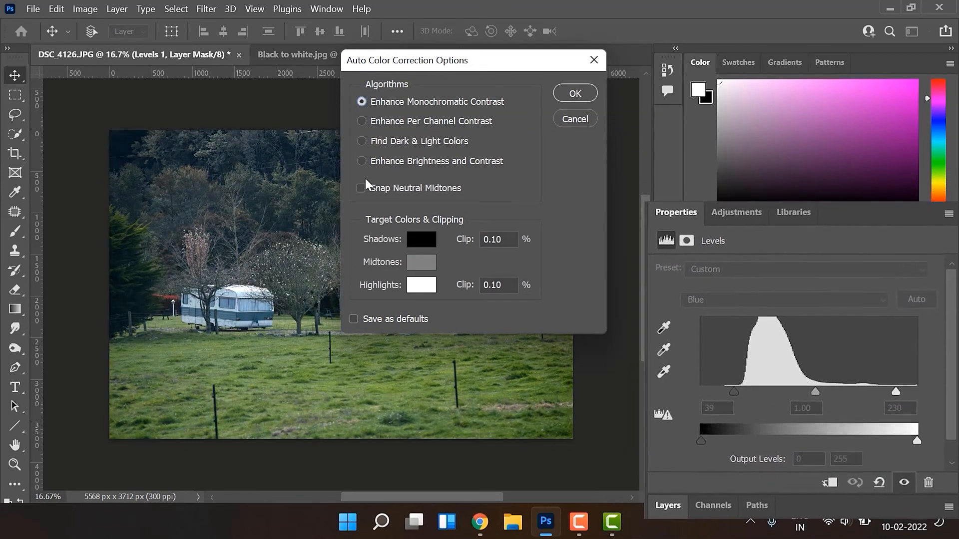
click(361, 160)
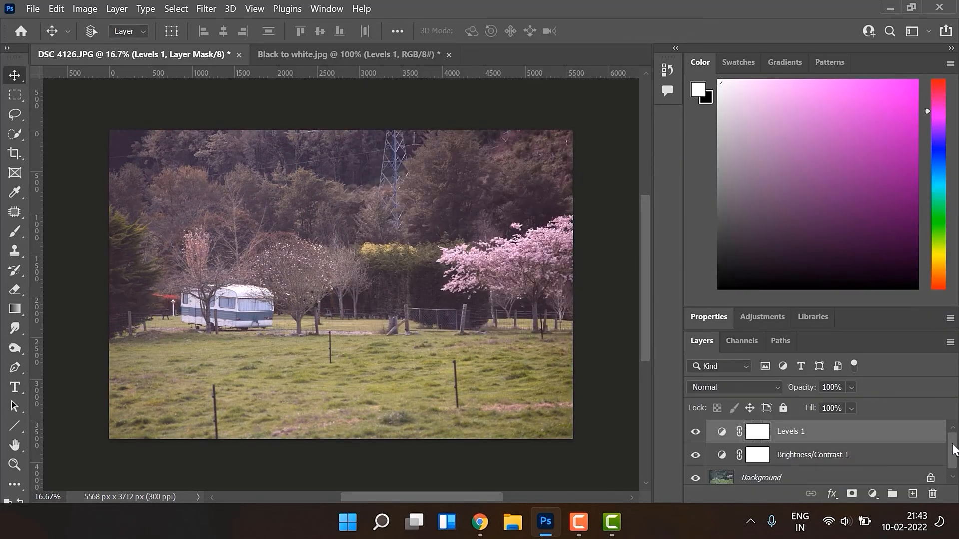
On the Background layer, remove the fence post in the grass near the center of the photo with the Spot Healing Brush.
scroll(954, 449, down, 1)
click(855, 475)
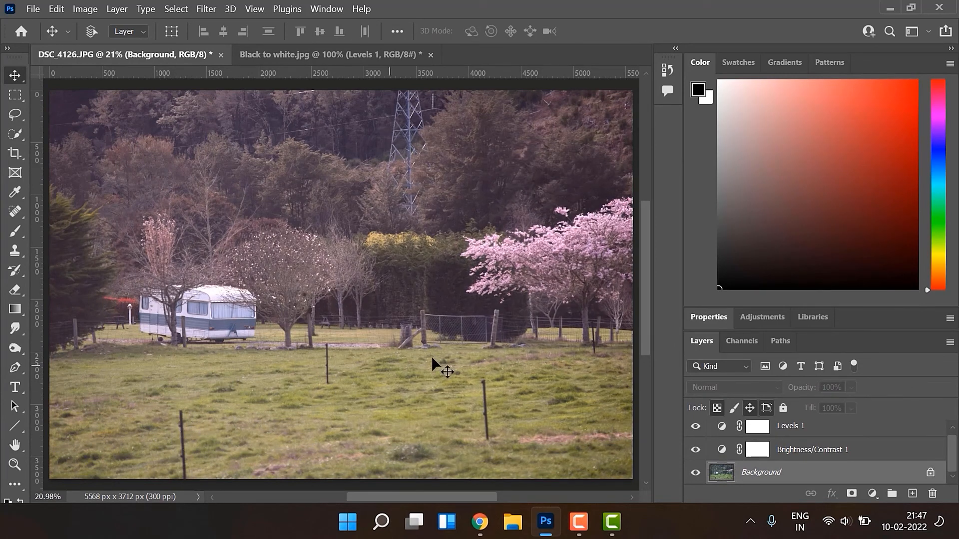
key(j)
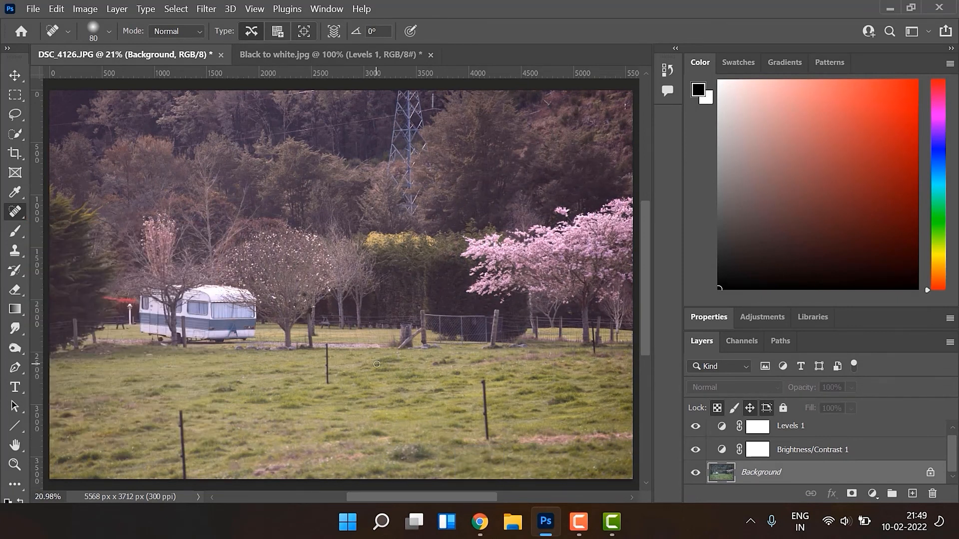
key(ctrl+plus)
key(ctrl+plus)
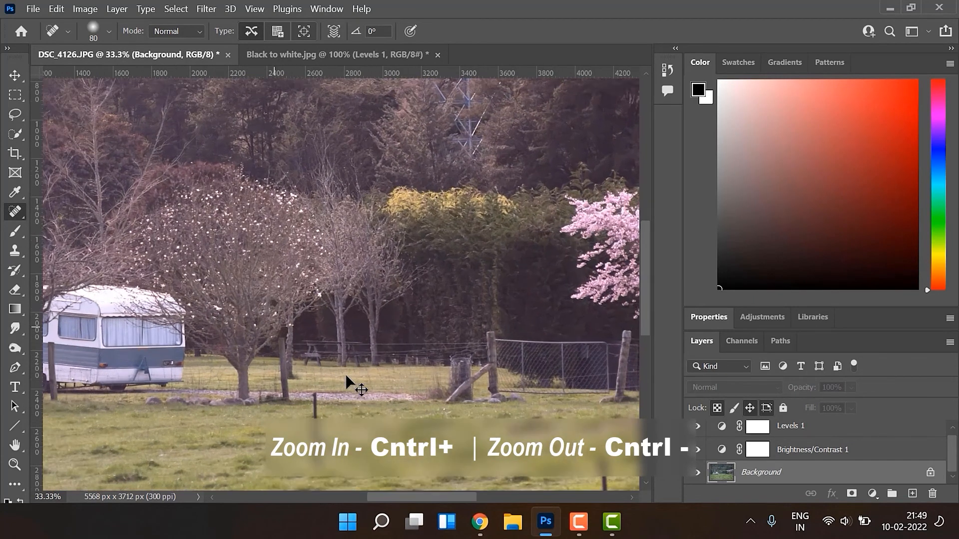
key(ctrl+plus)
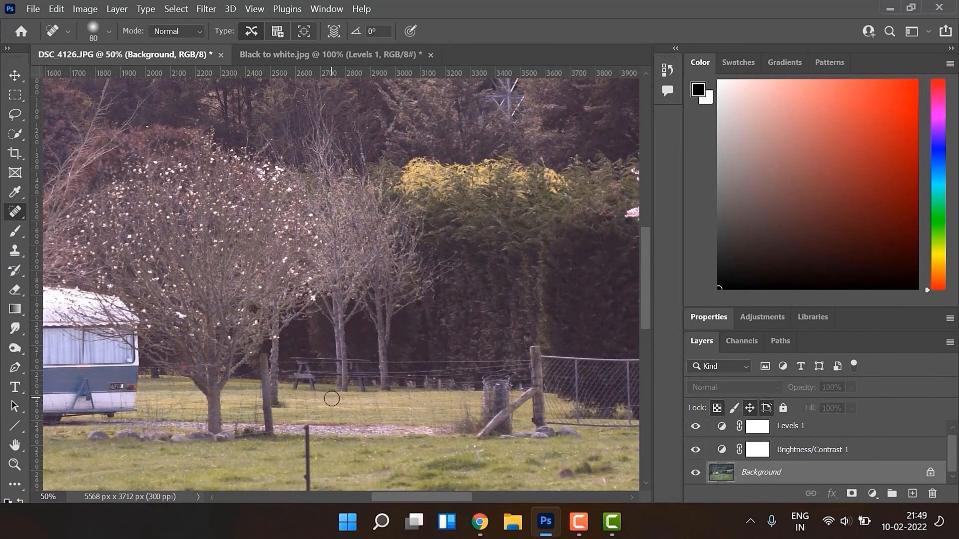
drag(332, 385, 349, 331)
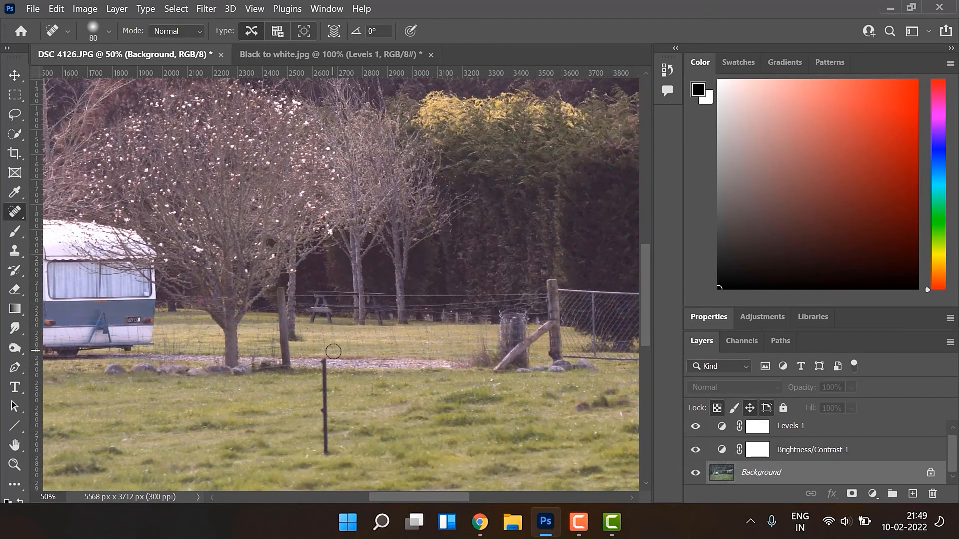
drag(325, 368, 329, 316)
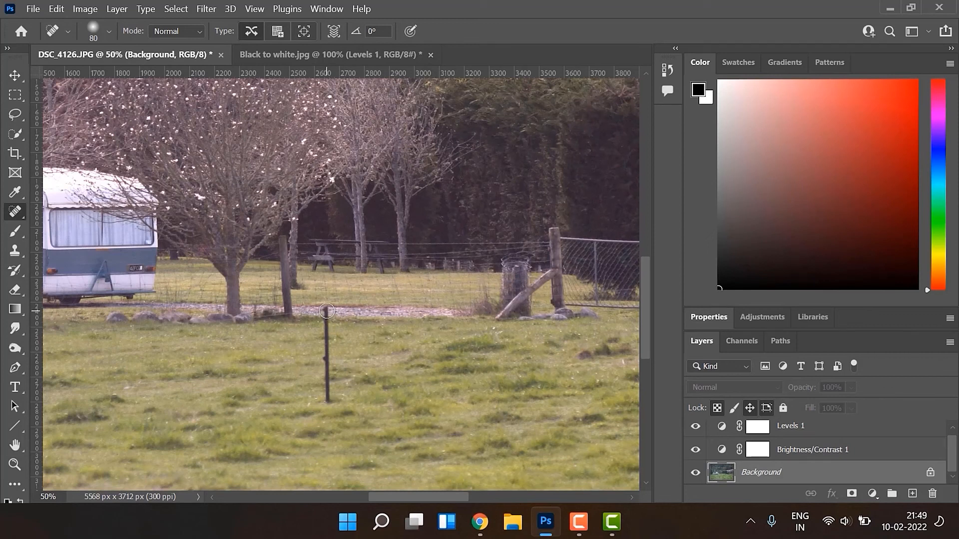
drag(324, 310, 326, 333)
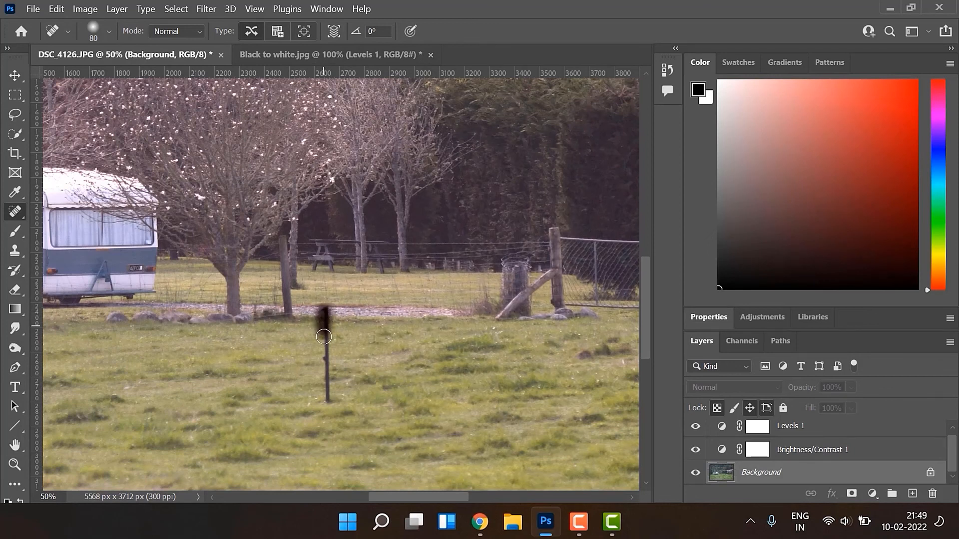
drag(326, 334, 326, 347)
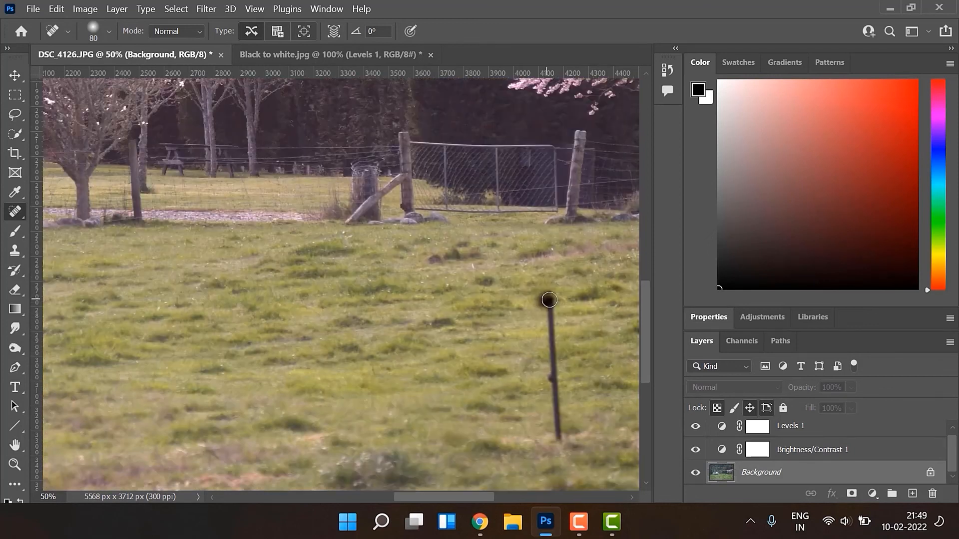
Heal away the right foreground fence post and the lower-left post at the photo's bottom edge with the Spot Healing Brush.
mouse_move(550, 300)
mouse_down()
mouse_move(560, 435)
mouse_move(546, 436)
mouse_move(552, 327)
mouse_move(554, 427)
mouse_move(568, 400)
mouse_up()
mouse_move(250, 440)
mouse_down()
mouse_move(554, 313)
mouse_move(572, 327)
mouse_up()
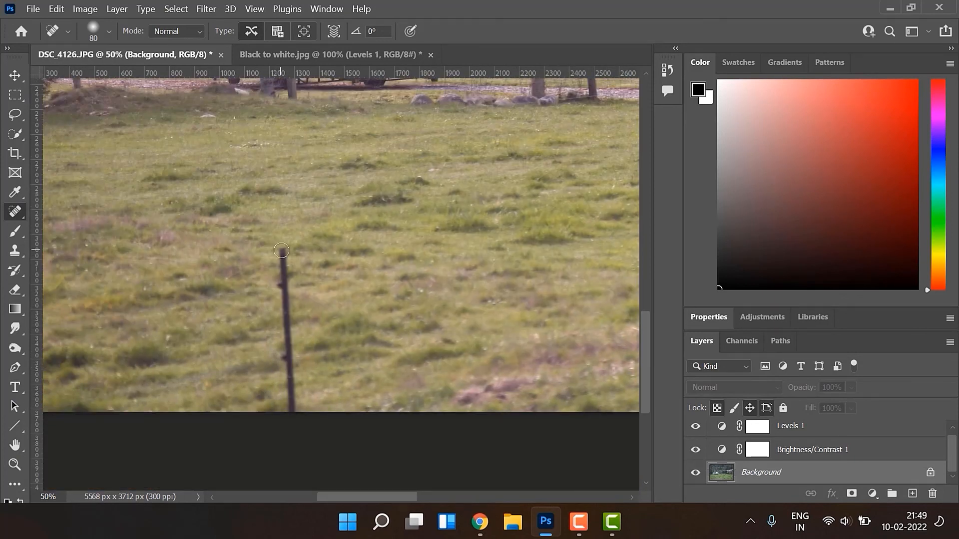
drag(282, 249, 292, 411)
drag(283, 250, 295, 407)
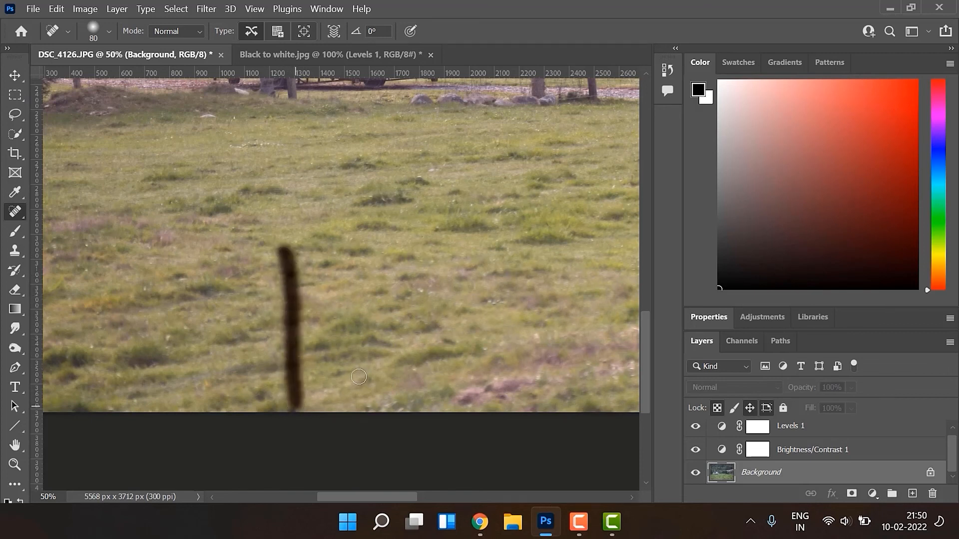
scroll(122, 199, right, 5)
scroll(139, 182, up, 3)
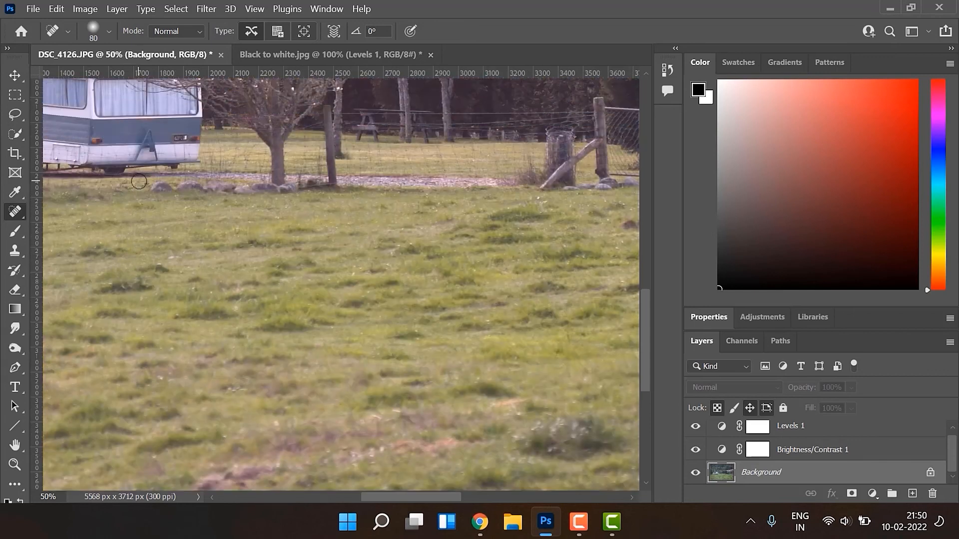
key(ctrl+minus)
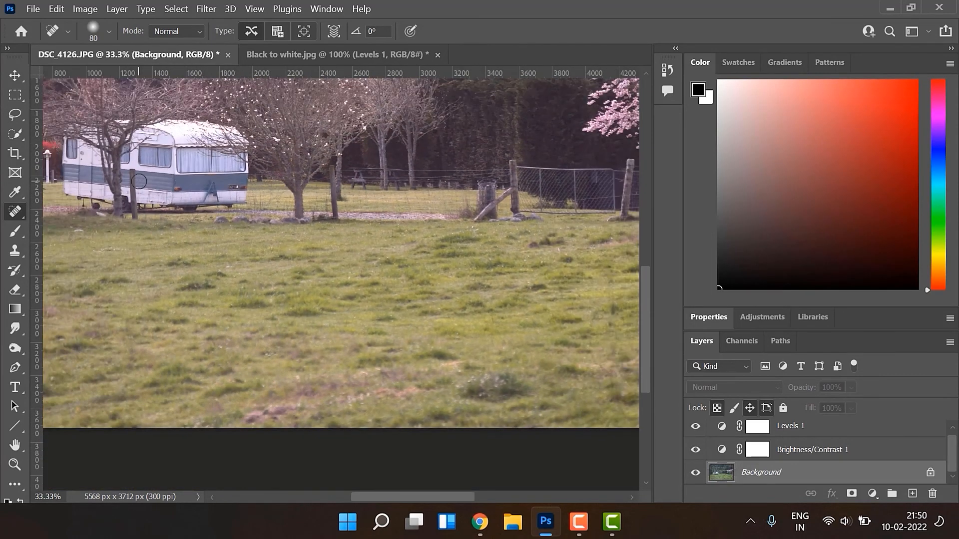
key(ctrl+0)
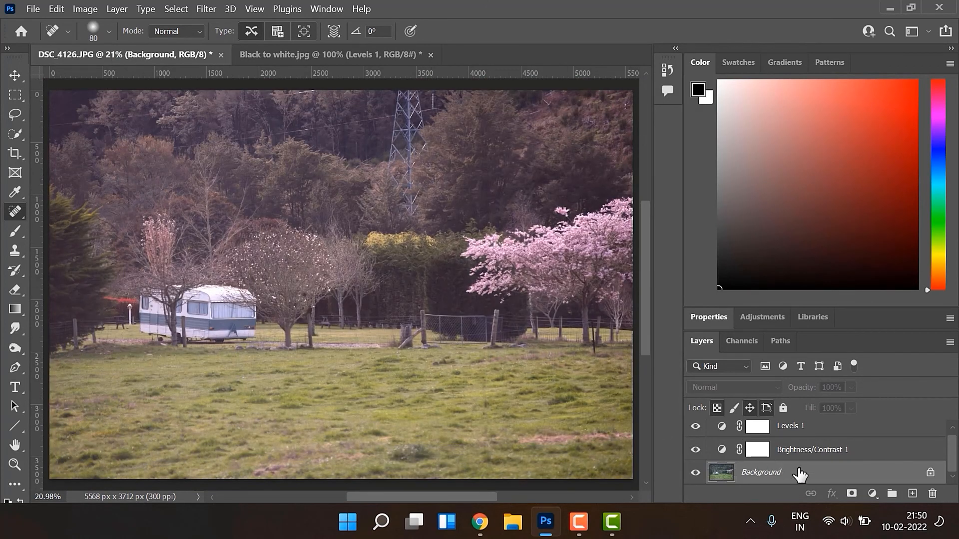
Add a Vibrance adjustment layer directly above the Background layer and raise its vibrance well above zero.
click(872, 493)
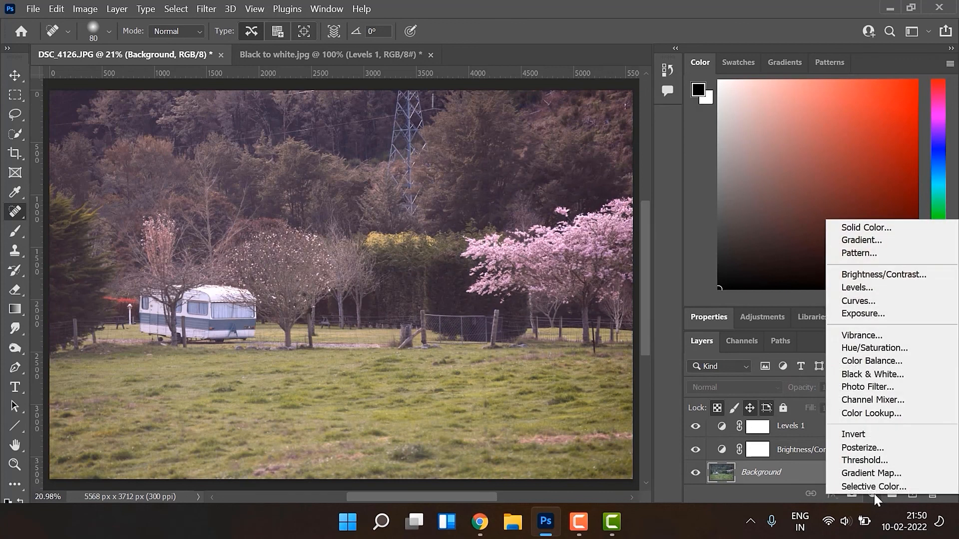
click(852, 336)
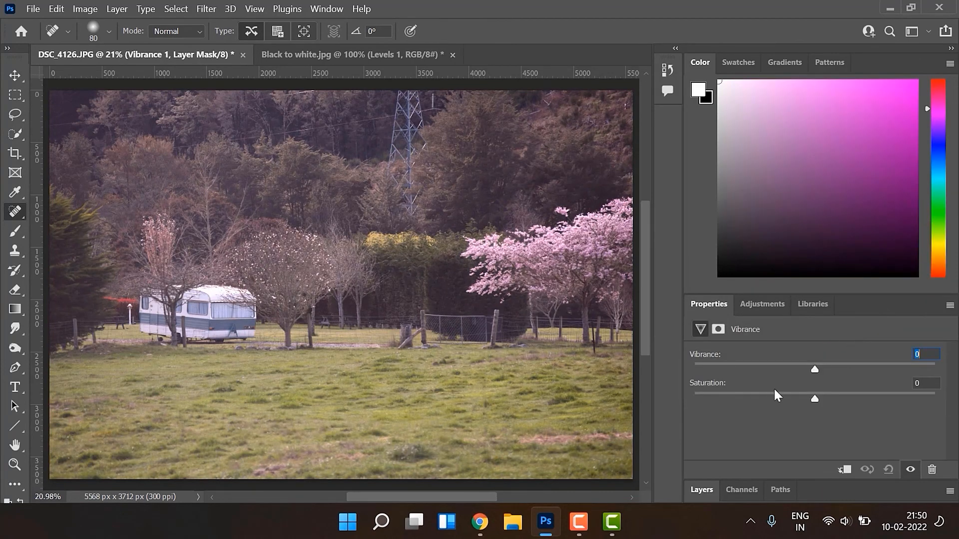
drag(813, 368, 913, 357)
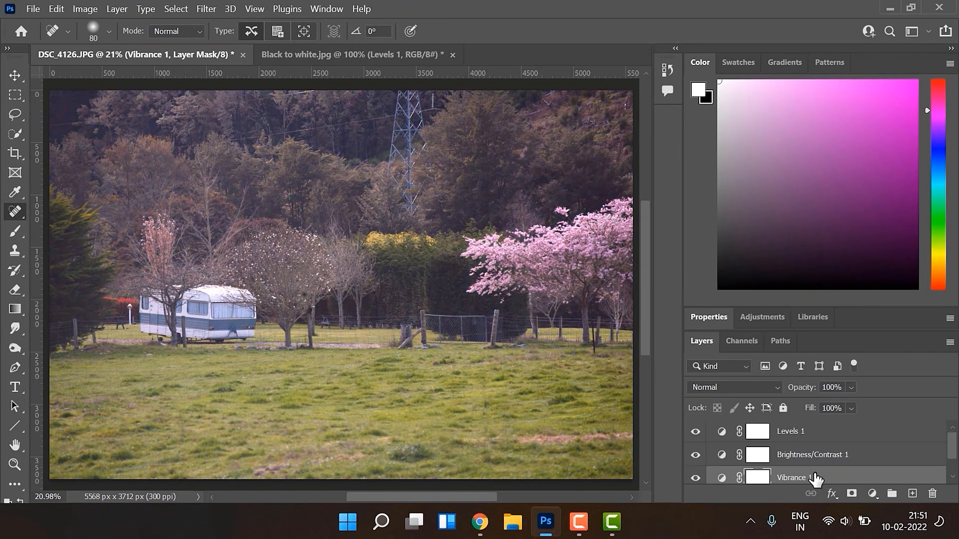
Group the Levels 1, Brightness/Contrast 1 and Vibrance 1 adjustment layers together.
scroll(815, 479, down, 1)
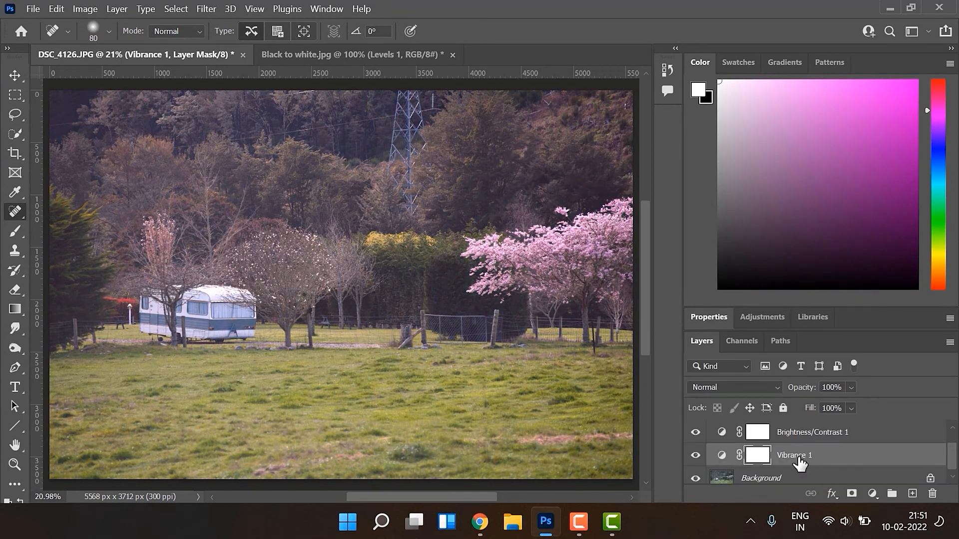
scroll(925, 467, up, 1)
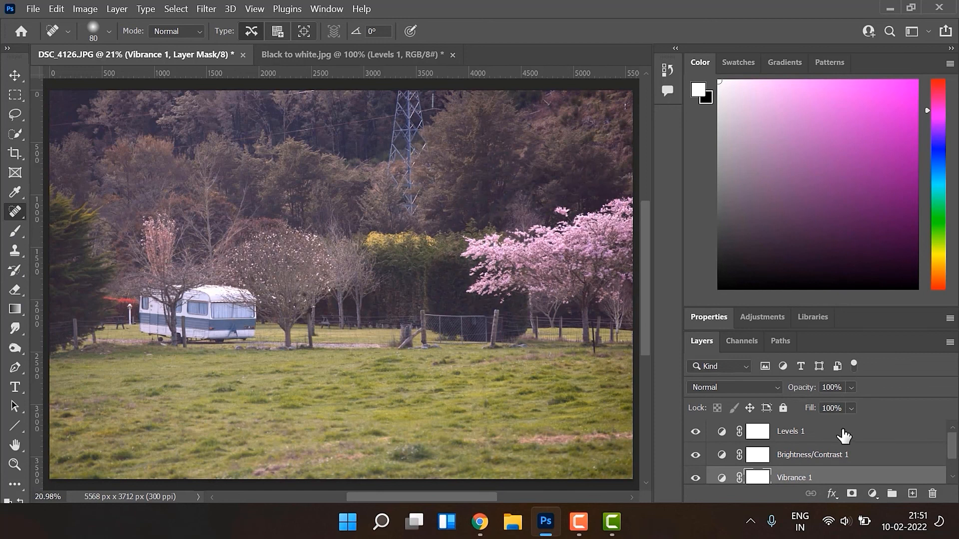
click(873, 433)
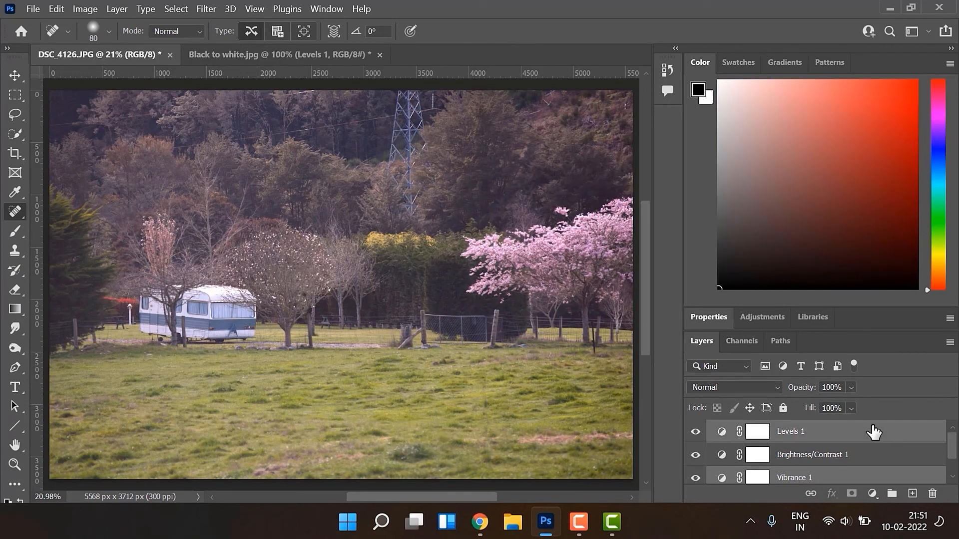
shift+click(881, 458)
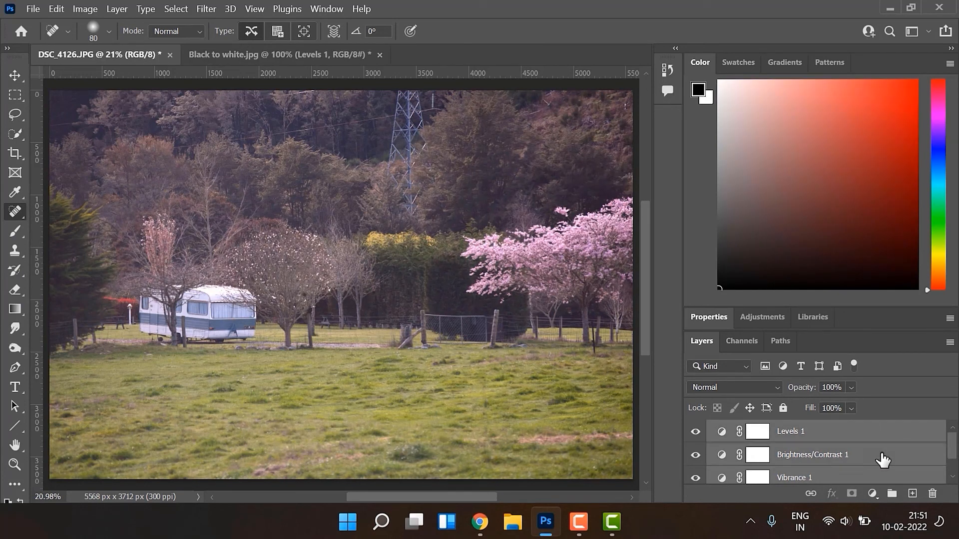
click(892, 494)
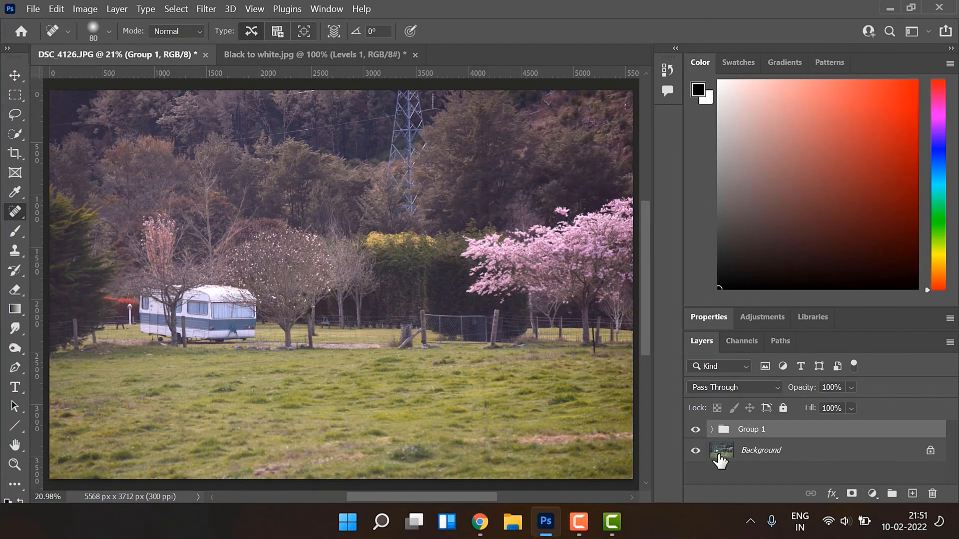
Compare the photo with and without the adjustments by toggling the visibility of Group 1 and its individual layers, leaving all shown.
click(695, 431)
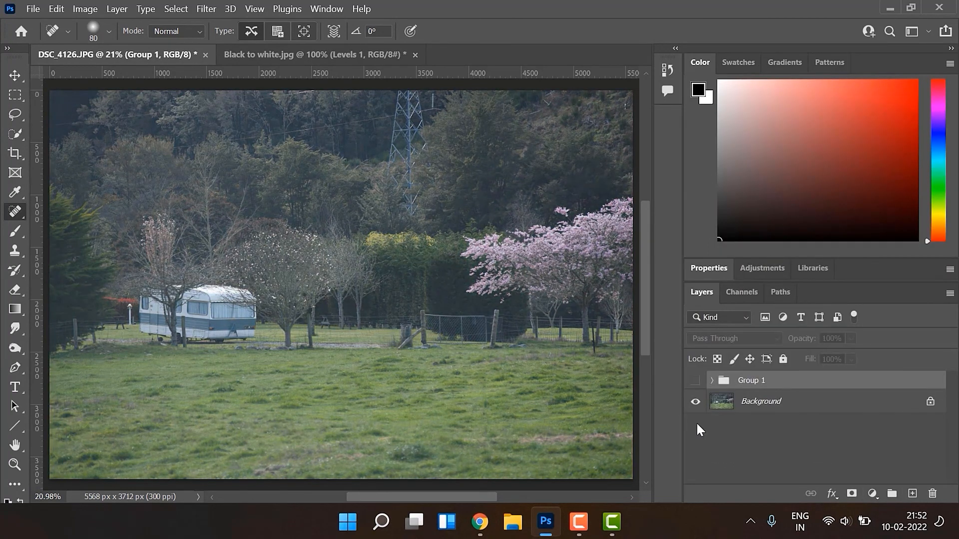
click(695, 384)
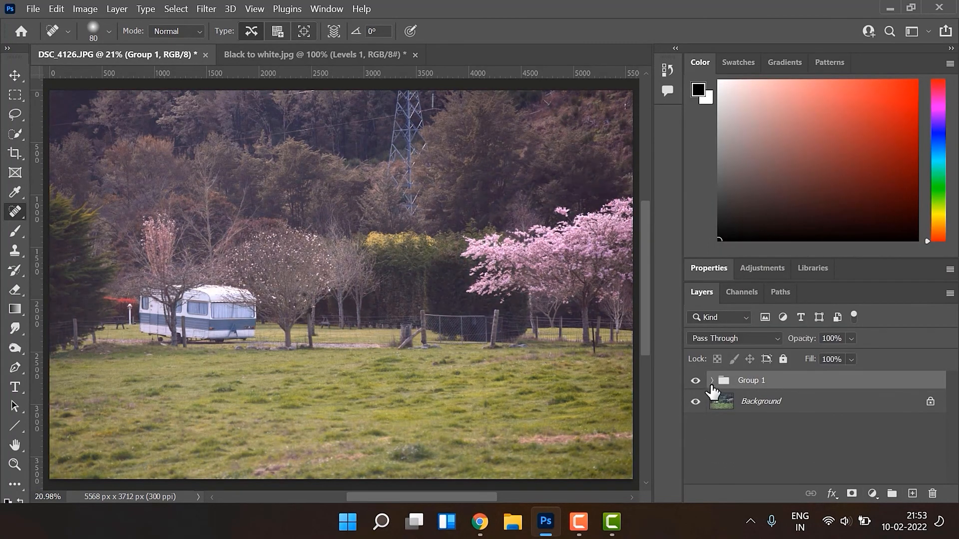
click(712, 381)
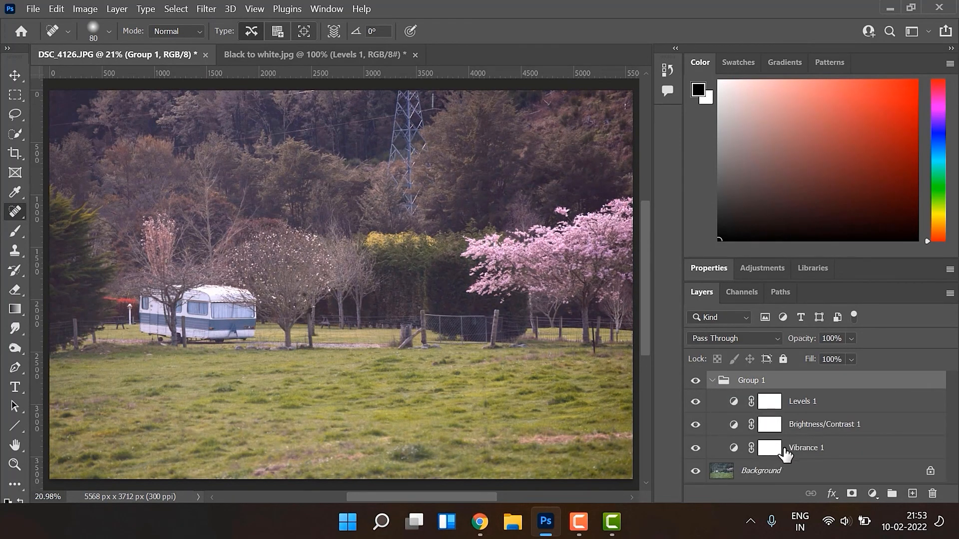
drag(695, 448, 696, 424)
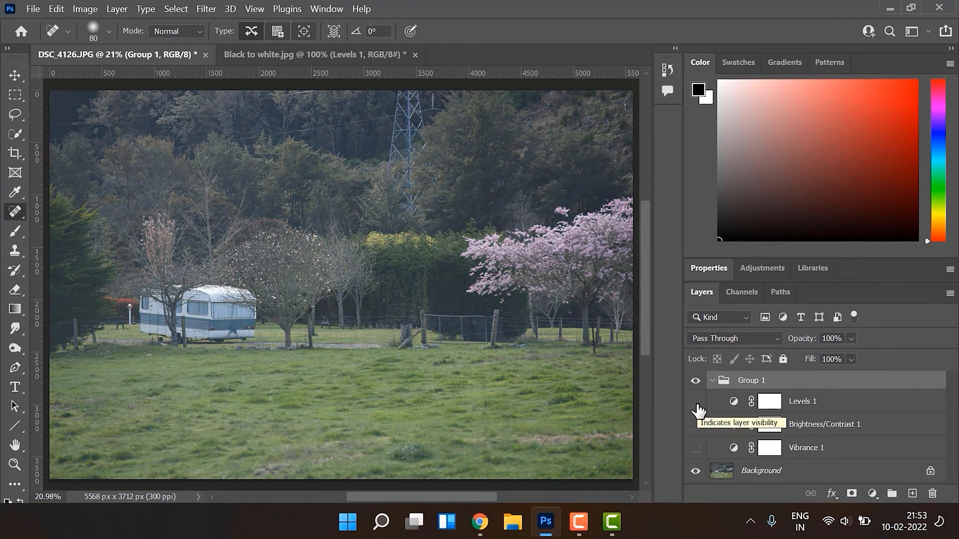
click(696, 403)
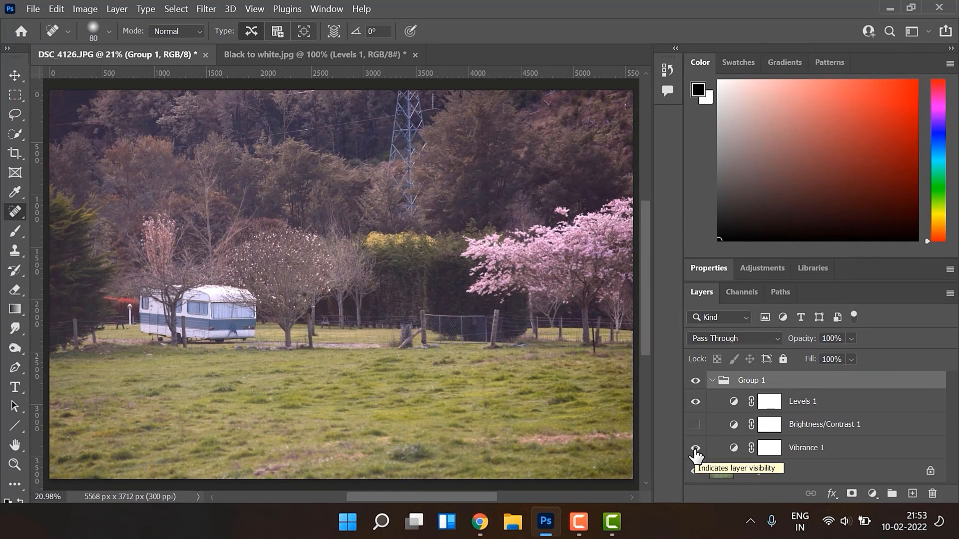
click(695, 425)
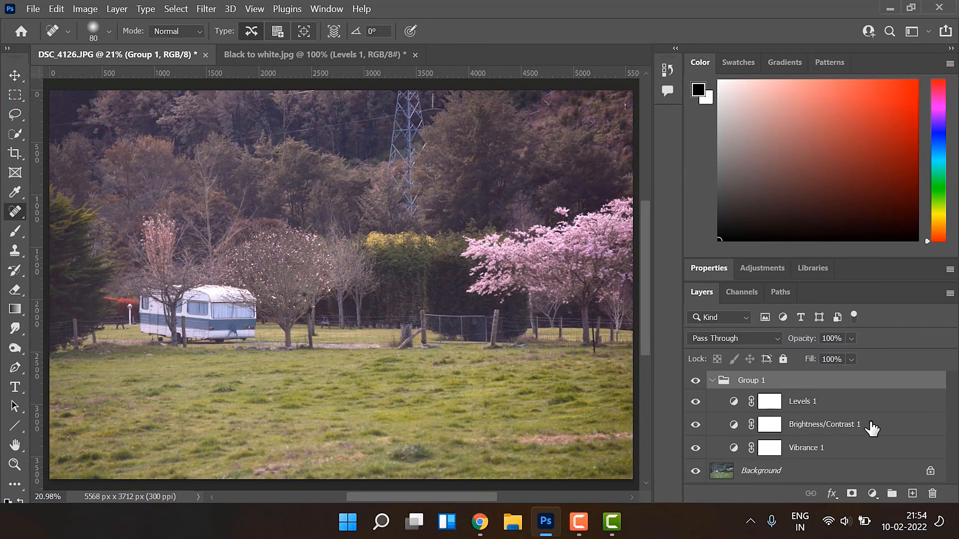